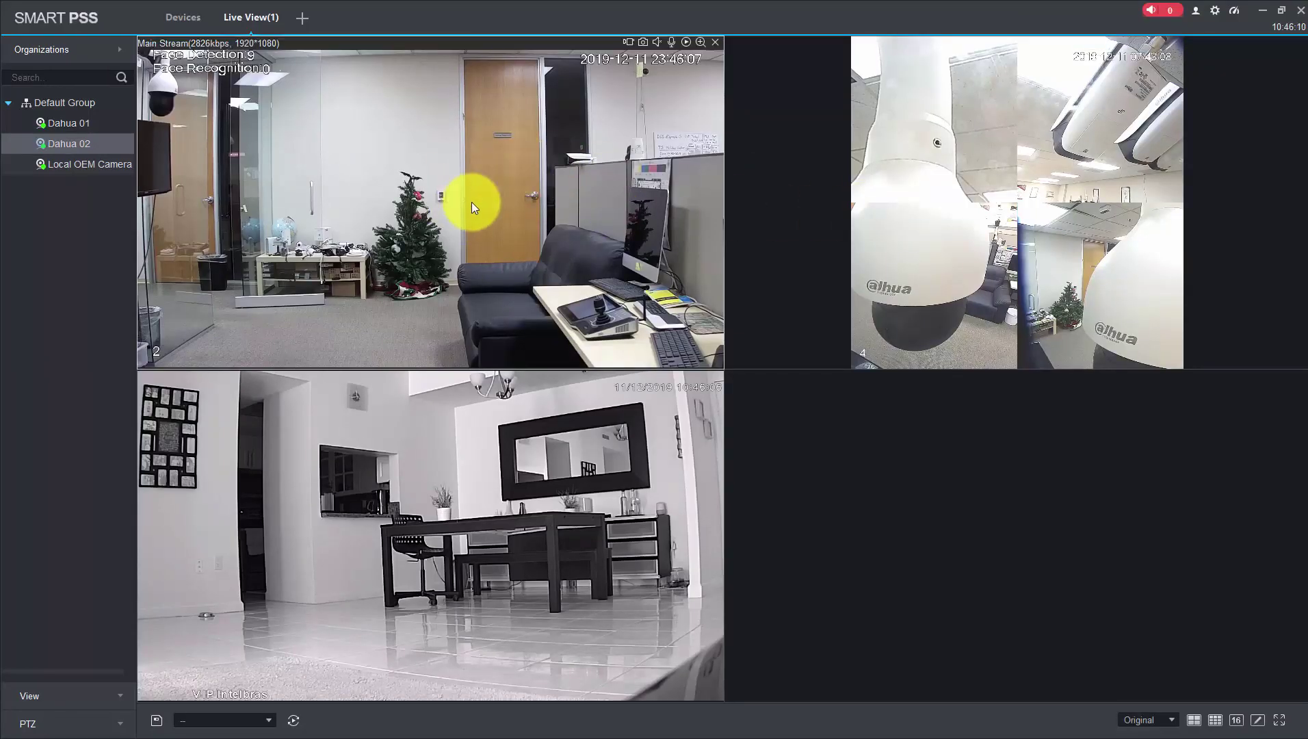
Restore the full-screen SmartPSS window, nudge it right, and bring up the Dahua Live Demos page in Chrome
mouse_move(915, 240)
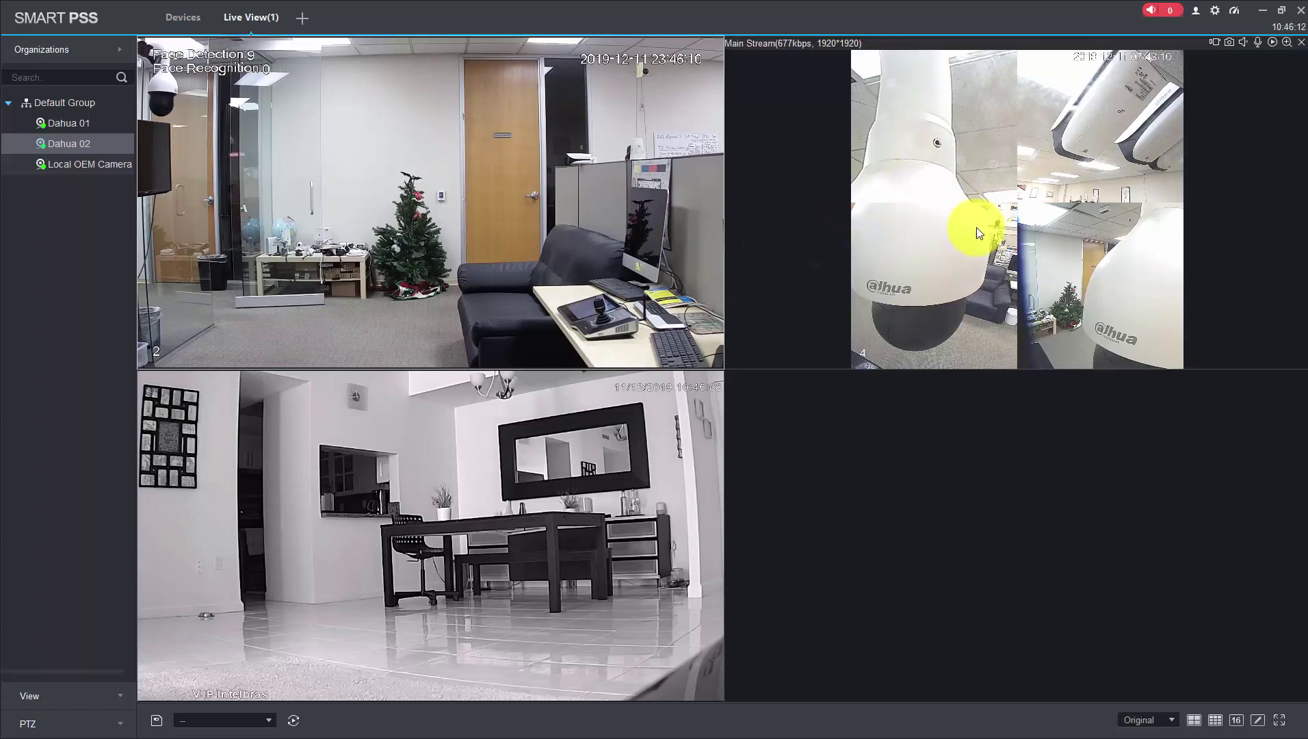
mouse_move(453, 530)
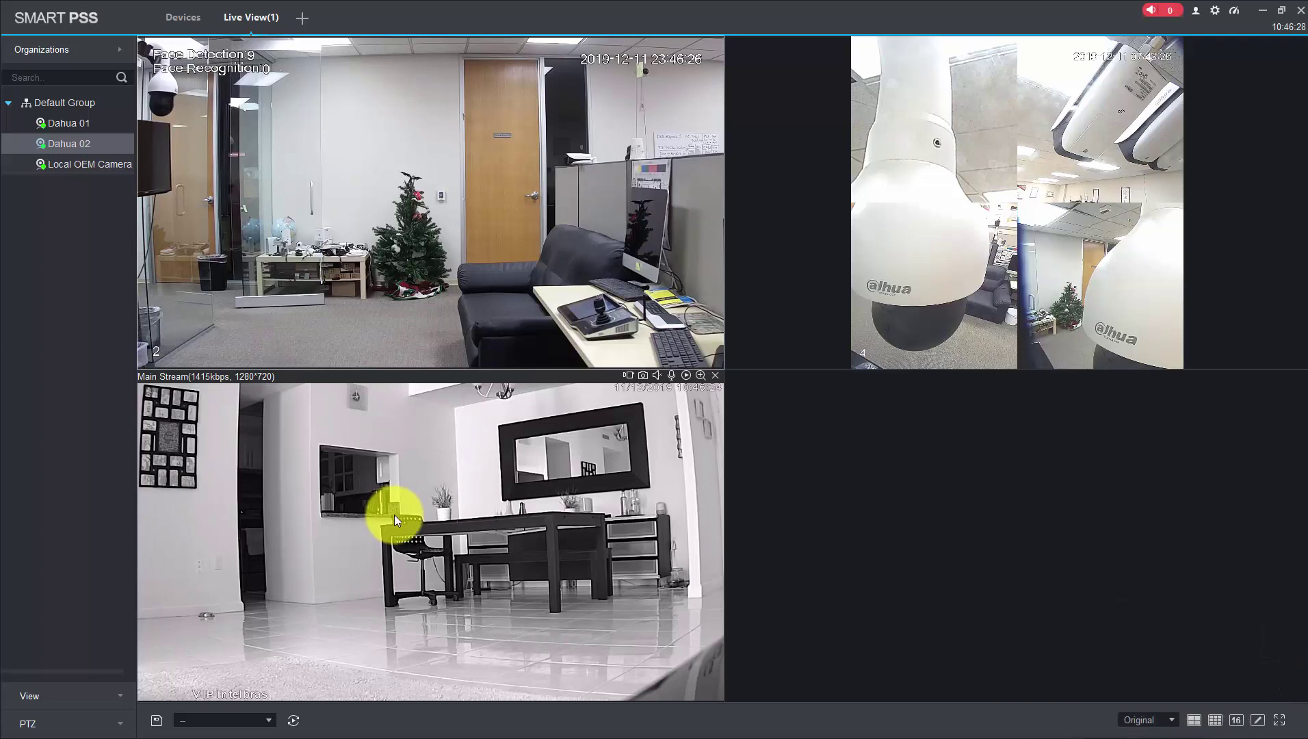
click(1282, 11)
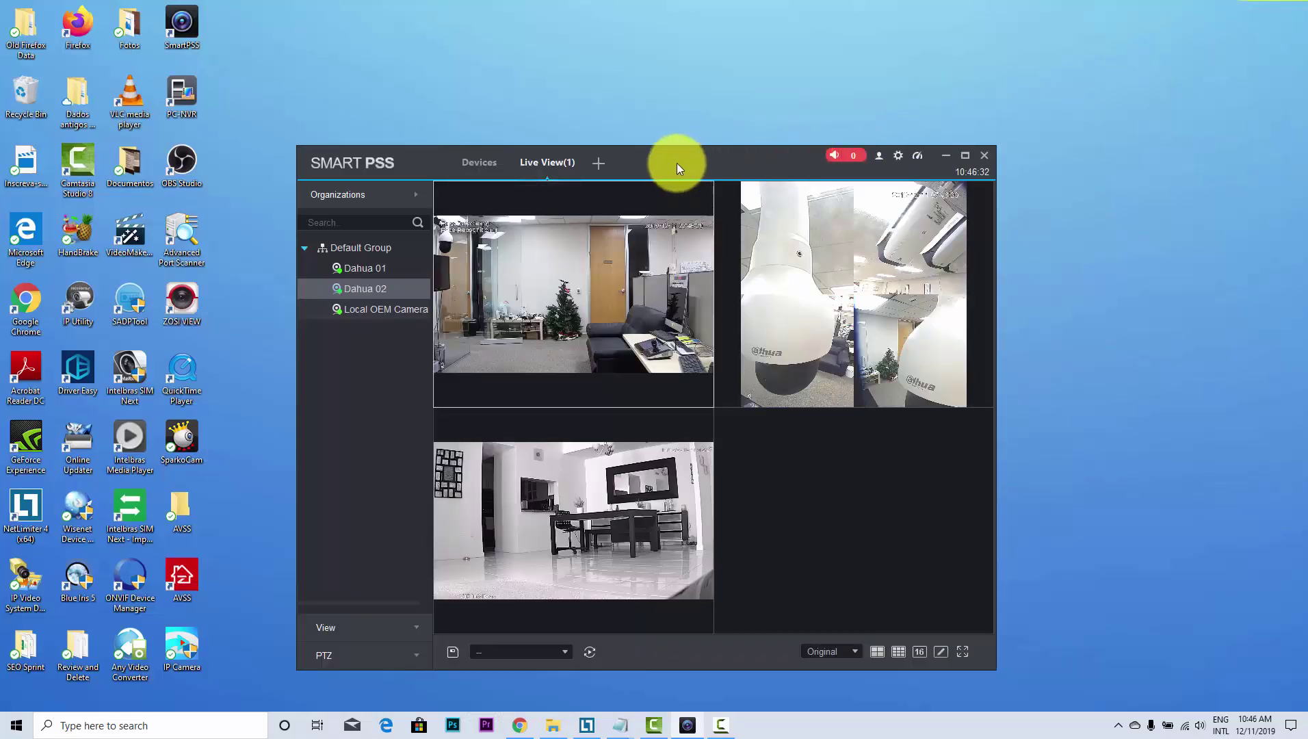
drag(675, 162, 696, 158)
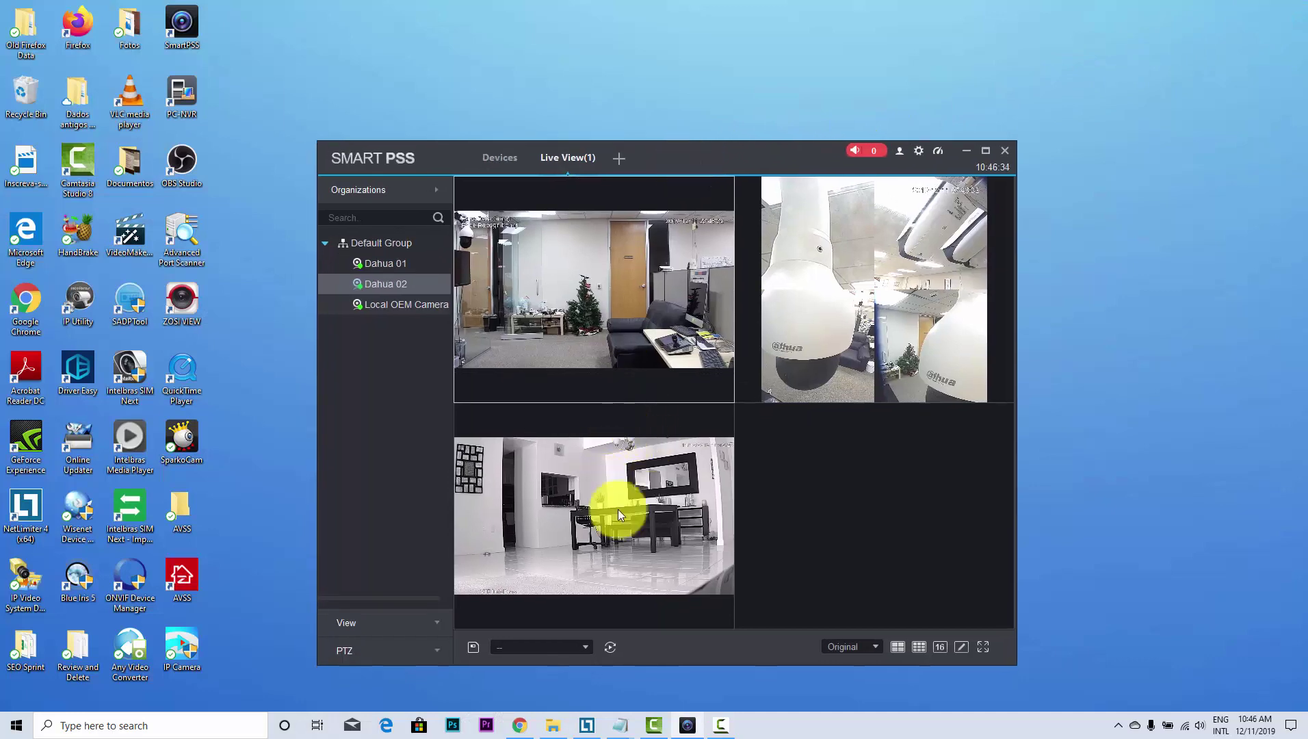
click(520, 726)
Scroll through the Live Demos Cameras table to find the IPC-HDW8341X-3D on ports 6600/6601
scroll(456, 359, up, 4)
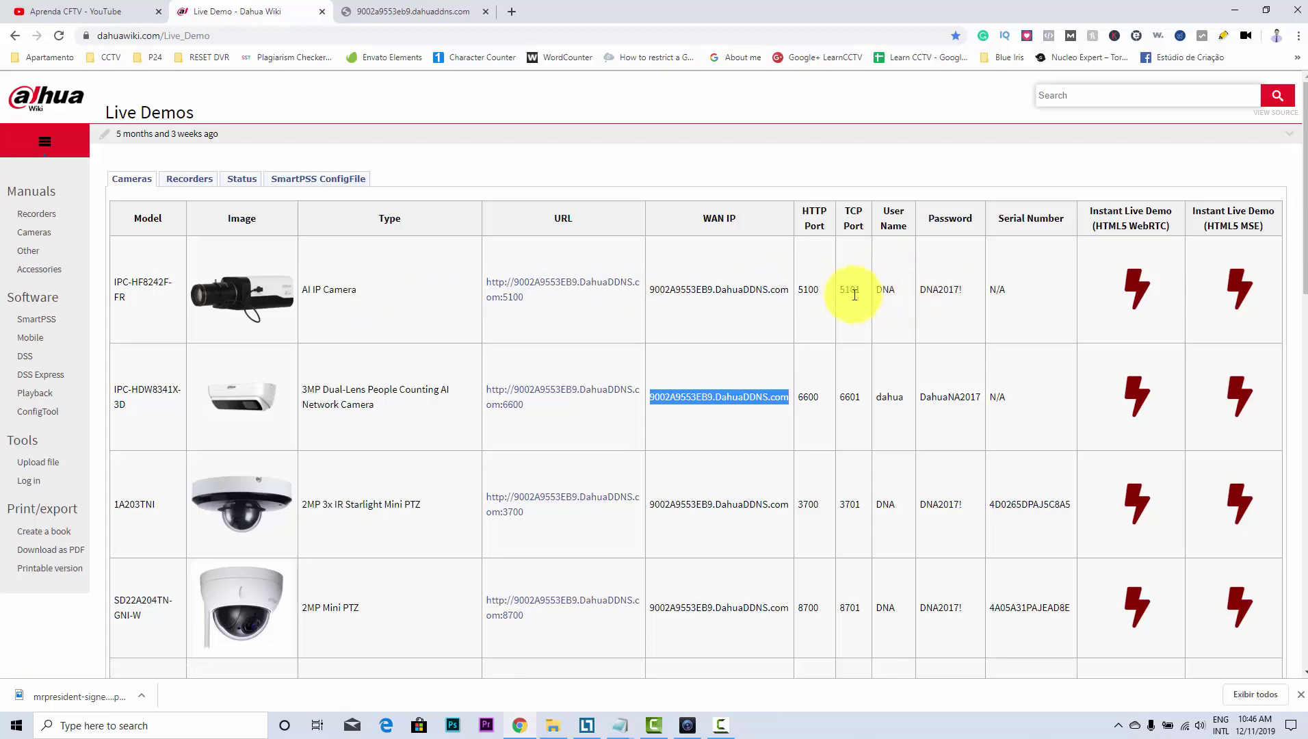
scroll(416, 337, down, 15)
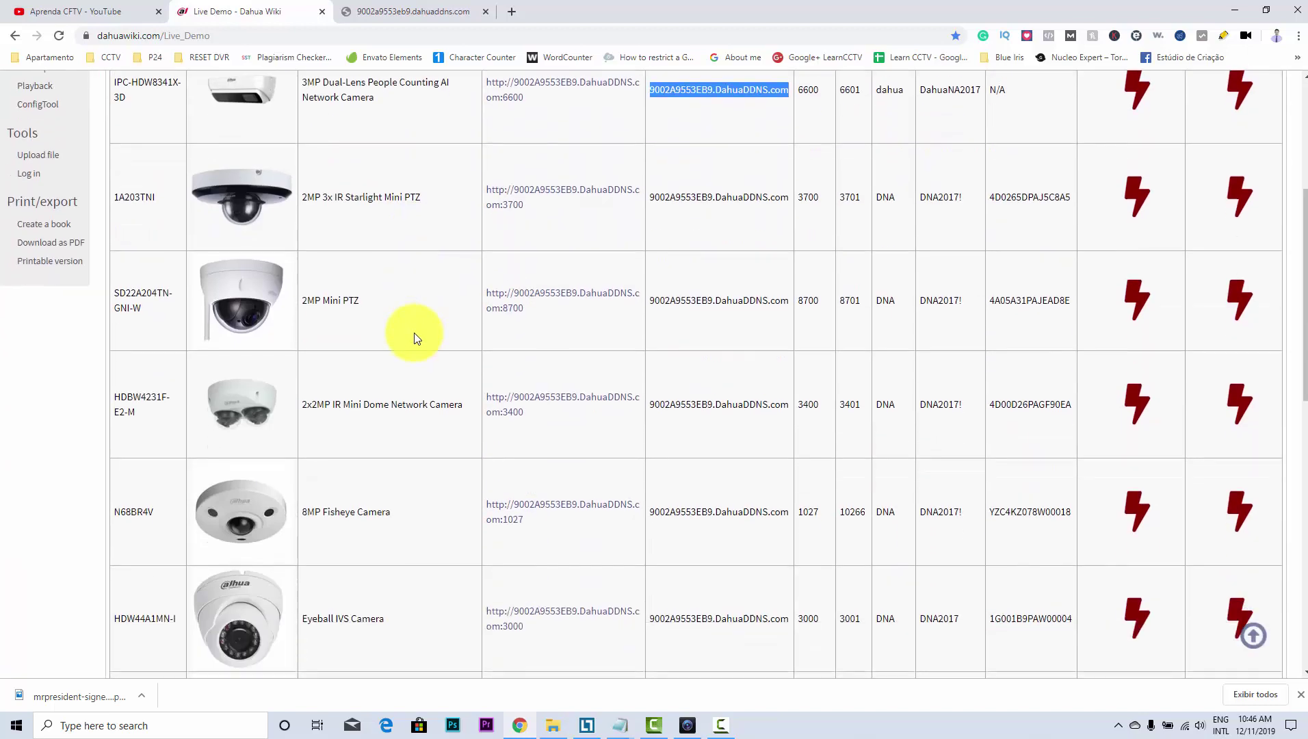
scroll(414, 337, up, 7)
scroll(414, 337, up, 3)
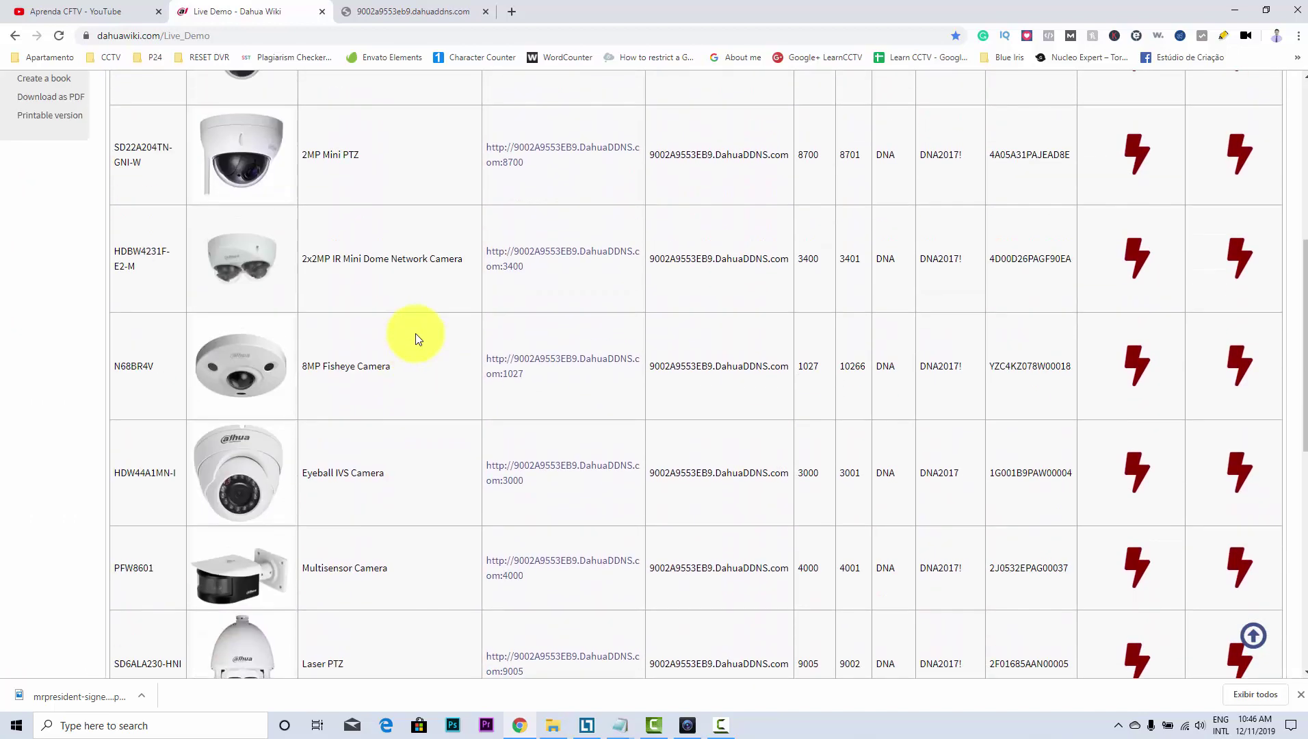
scroll(416, 333, up, 2)
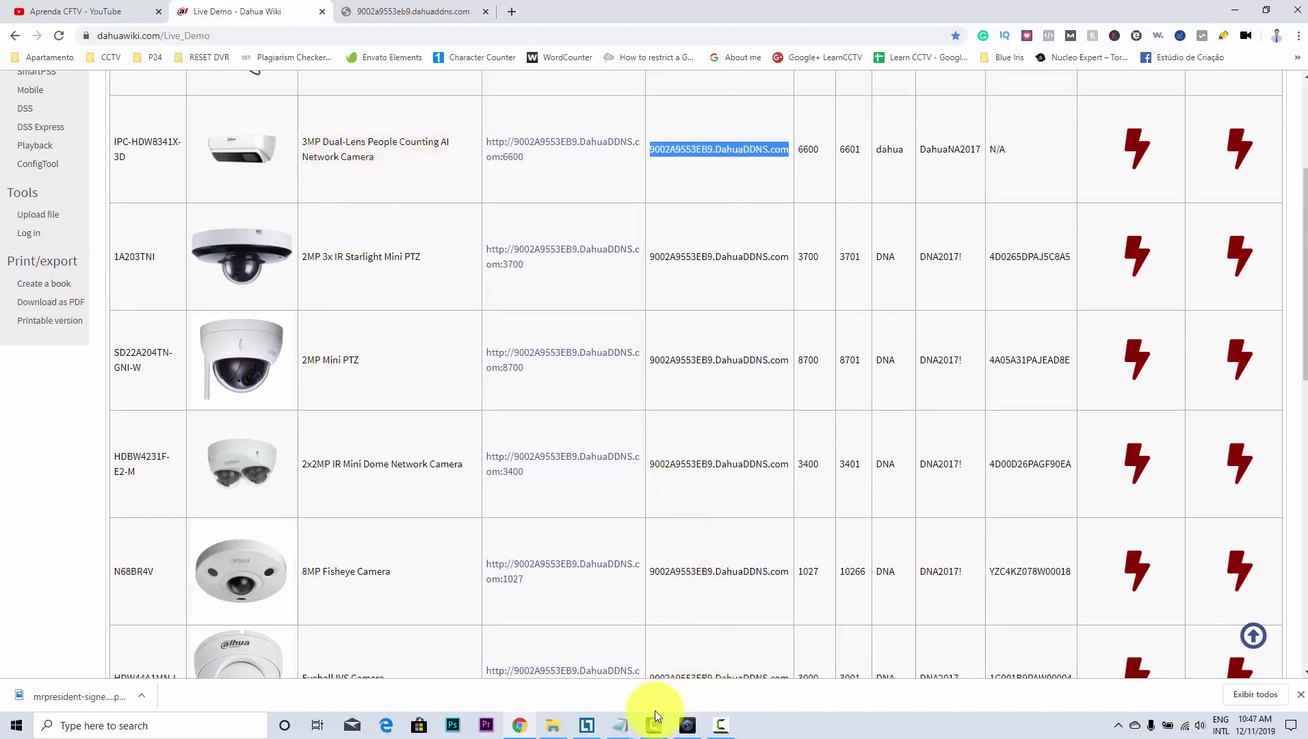
Open the Devices list showing Dahua 01, Dahua 02 and Local OEM Camera online
click(689, 725)
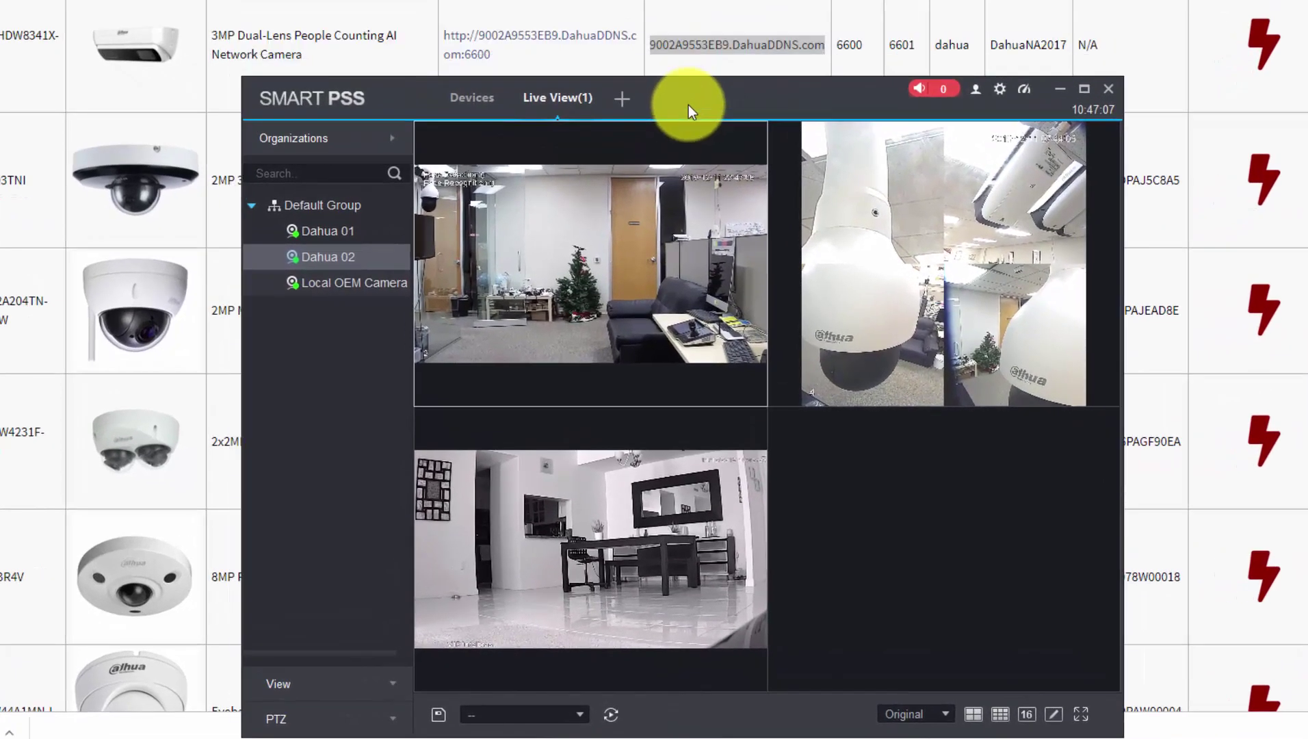
drag(687, 104, 705, 100)
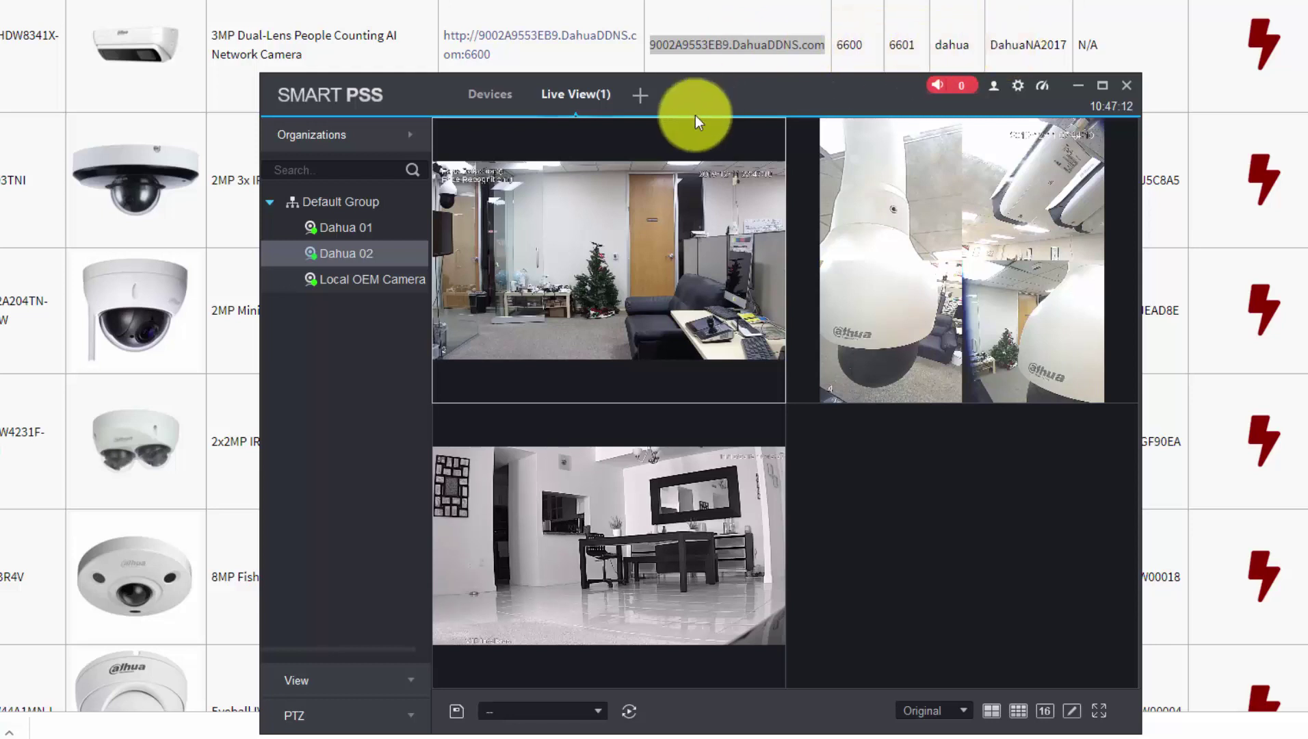
click(642, 95)
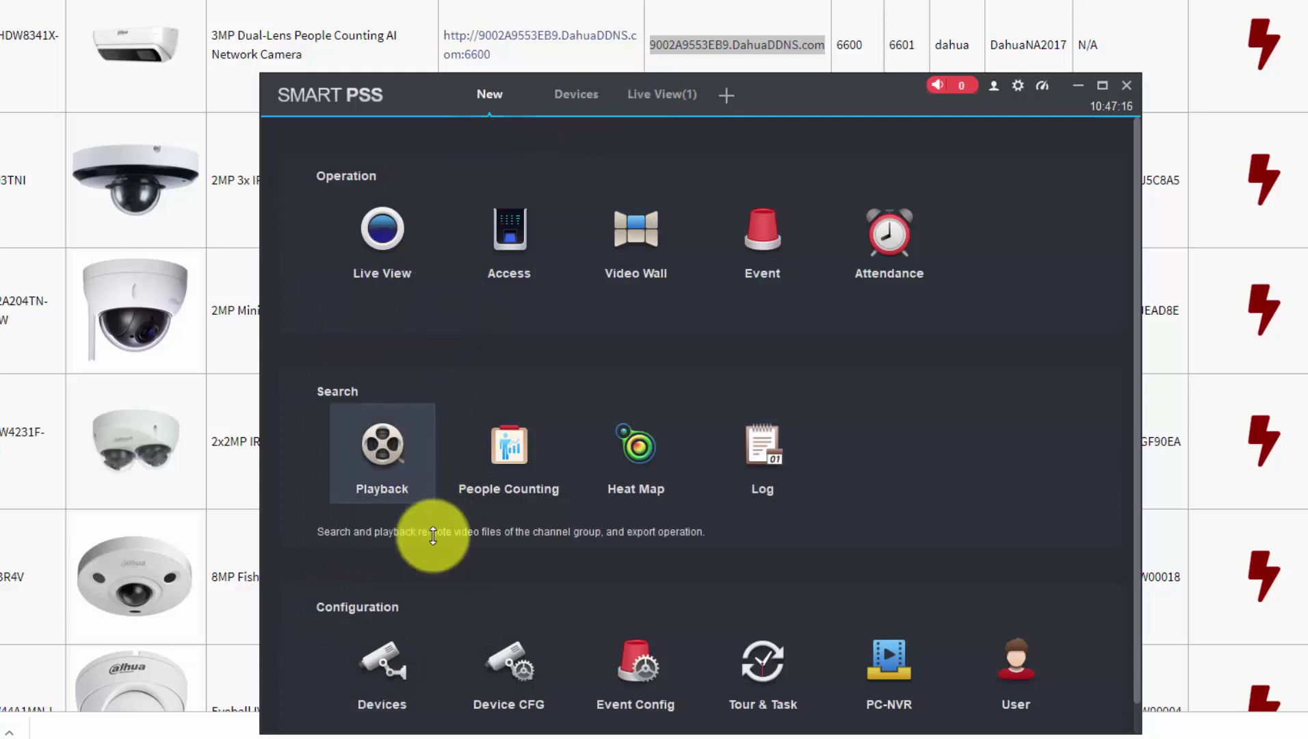
click(394, 668)
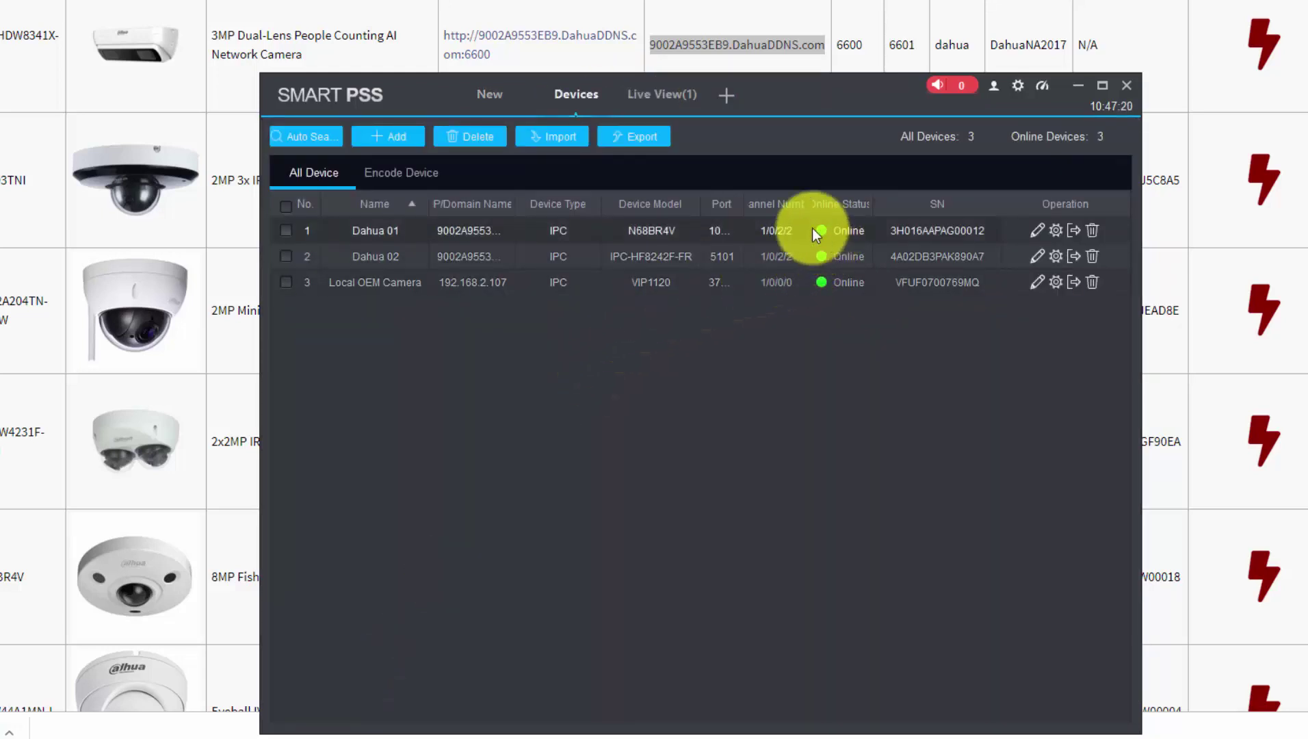
Start a manual device add named 'Dahua People Counting' using the IP/Domain Name method
click(381, 137)
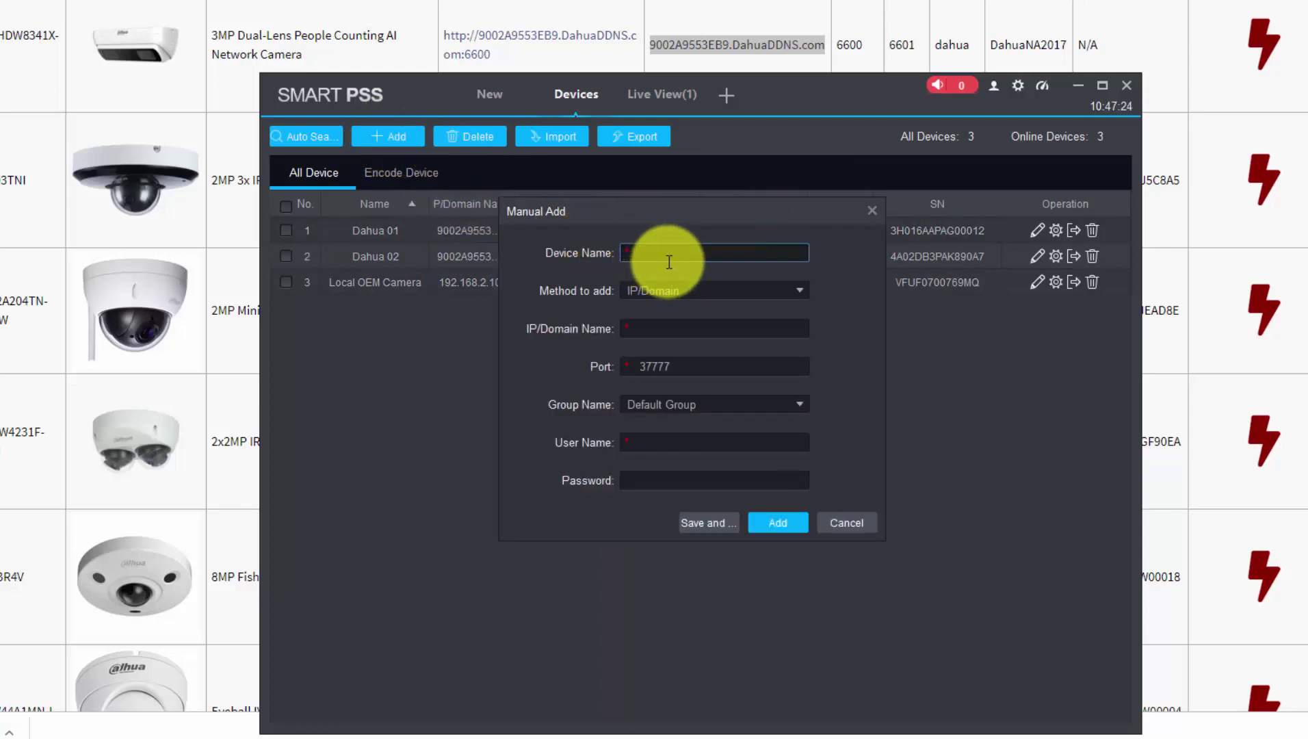
text(Dahua People Counting)
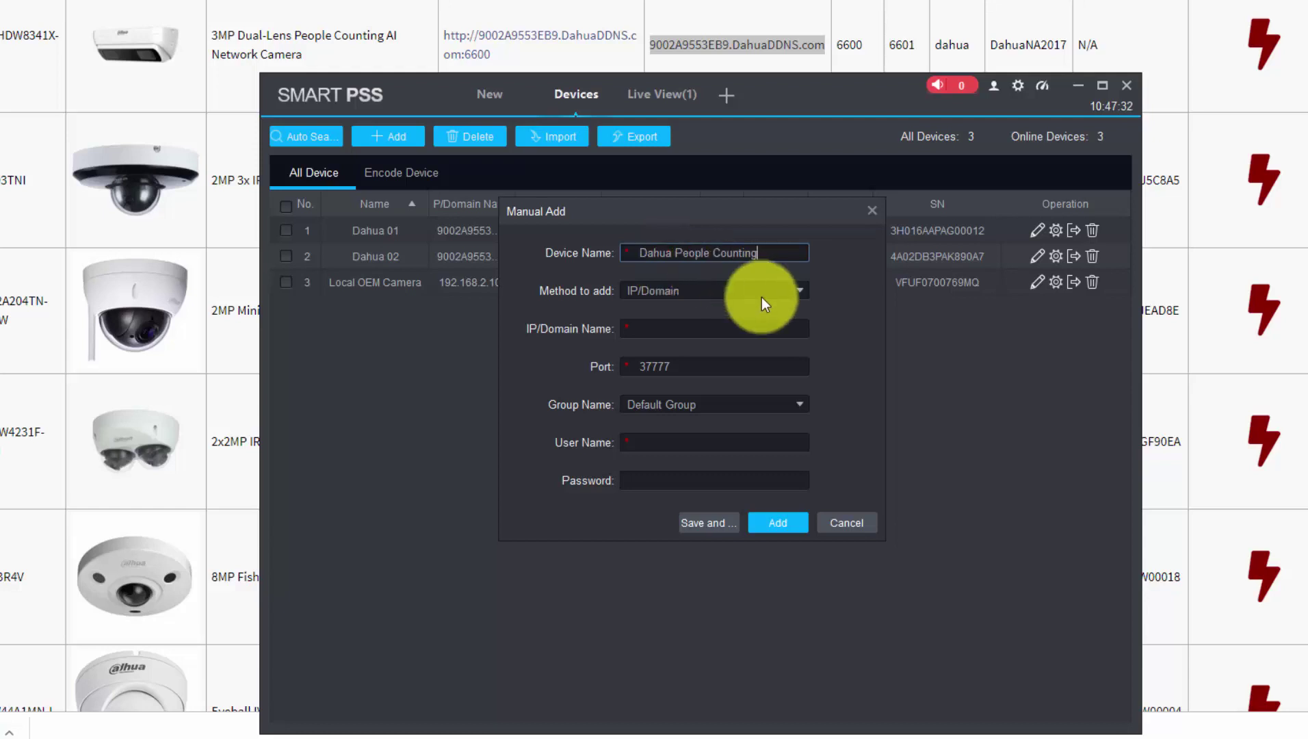
click(677, 329)
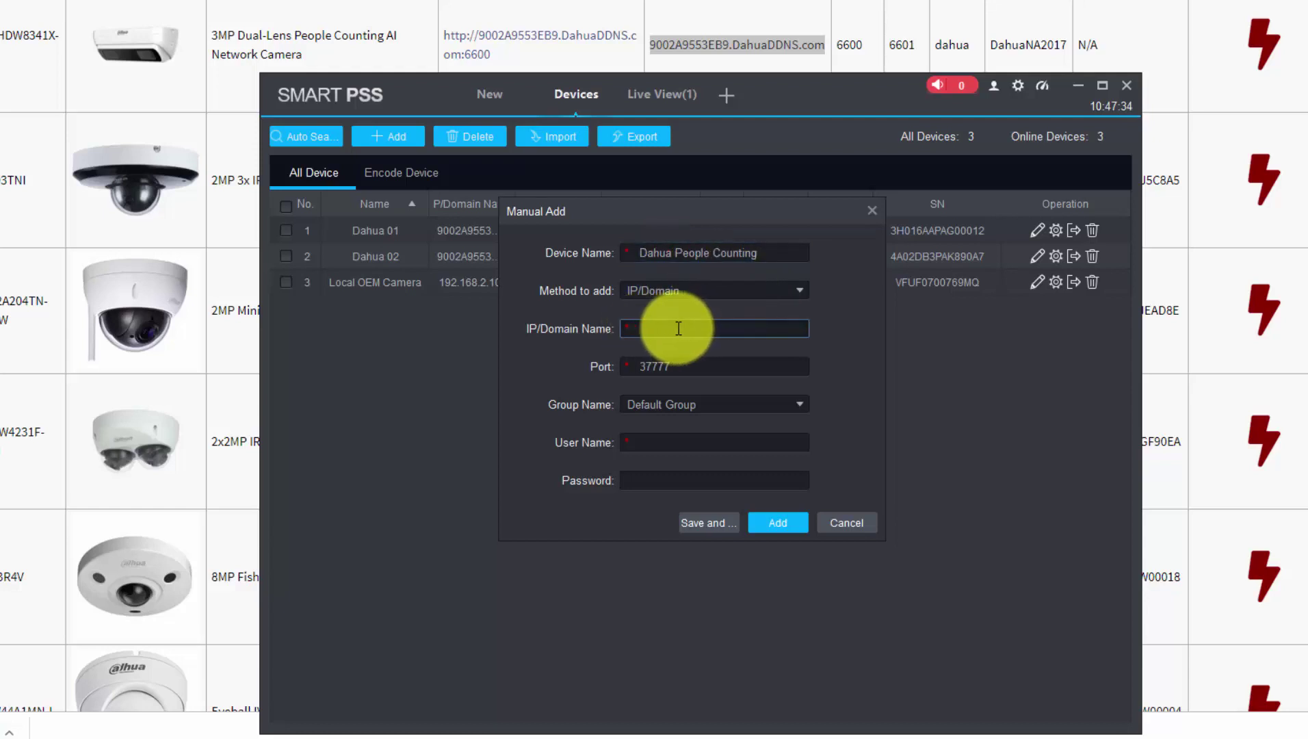
Copy the people-counting camera's DDNS hostname from the demo table into the IP/Domain Name field
click(719, 45)
triple_click(730, 45)
right_click(730, 45)
click(765, 64)
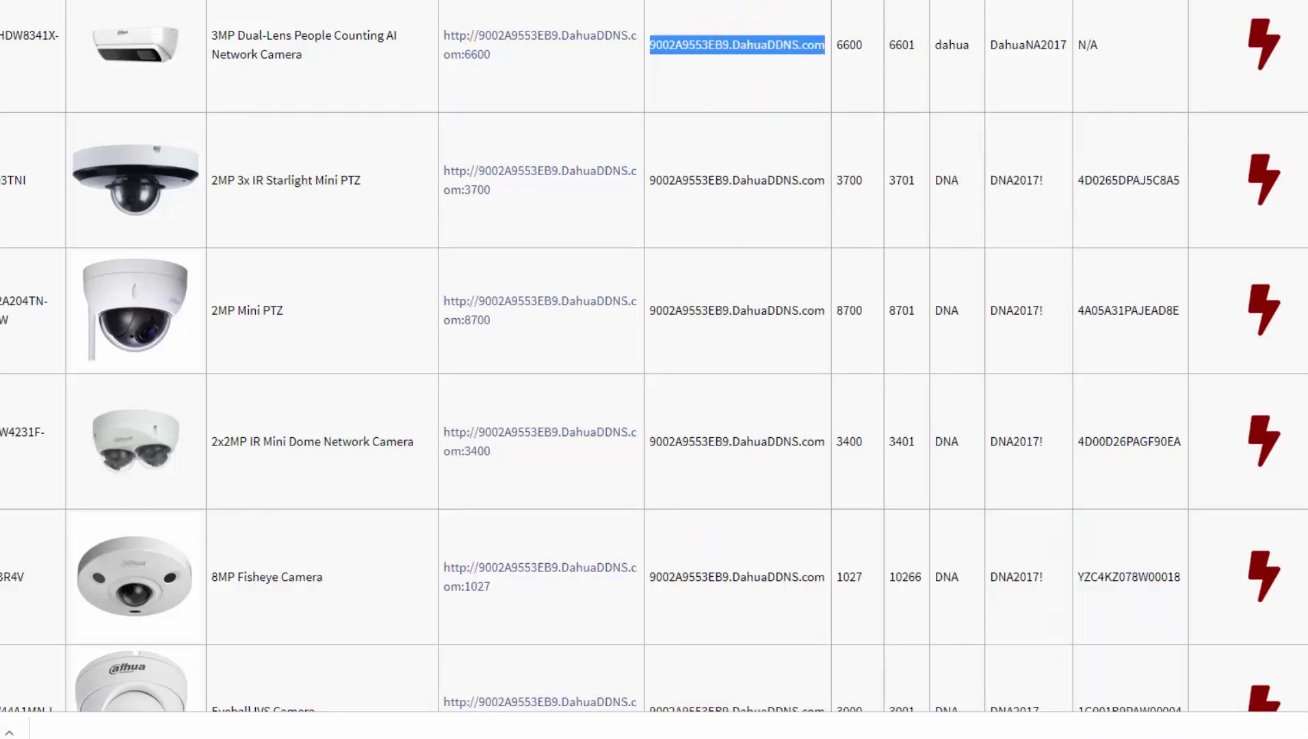
click(686, 735)
right_click(690, 336)
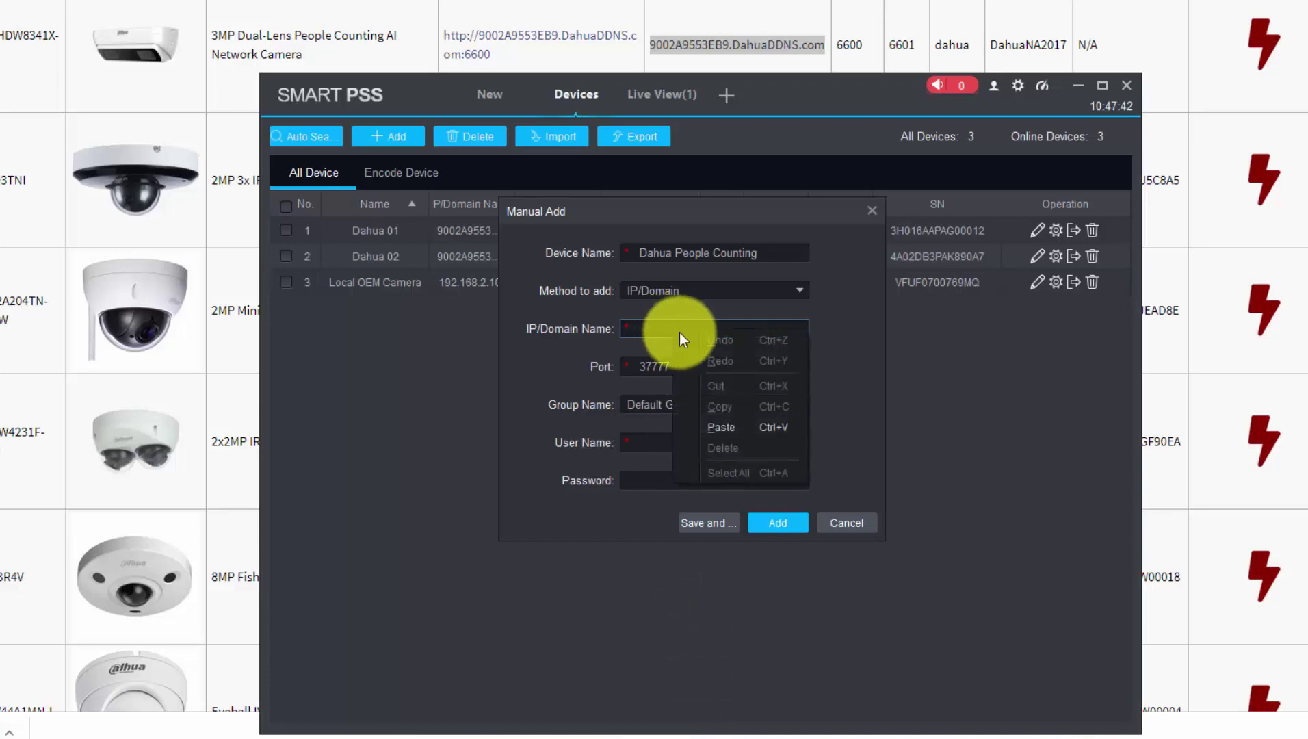
click(744, 425)
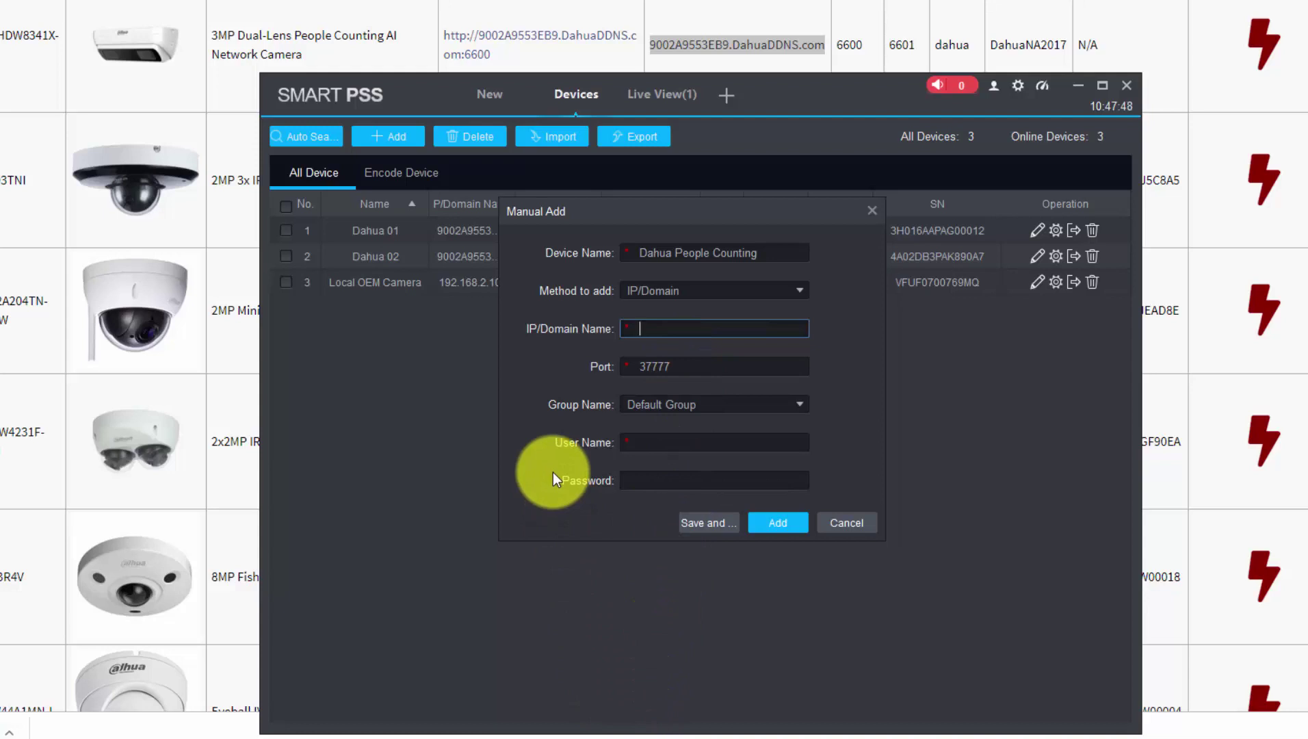
Open Notepad and paste the copied hostname into a blank note to check it
key(super)
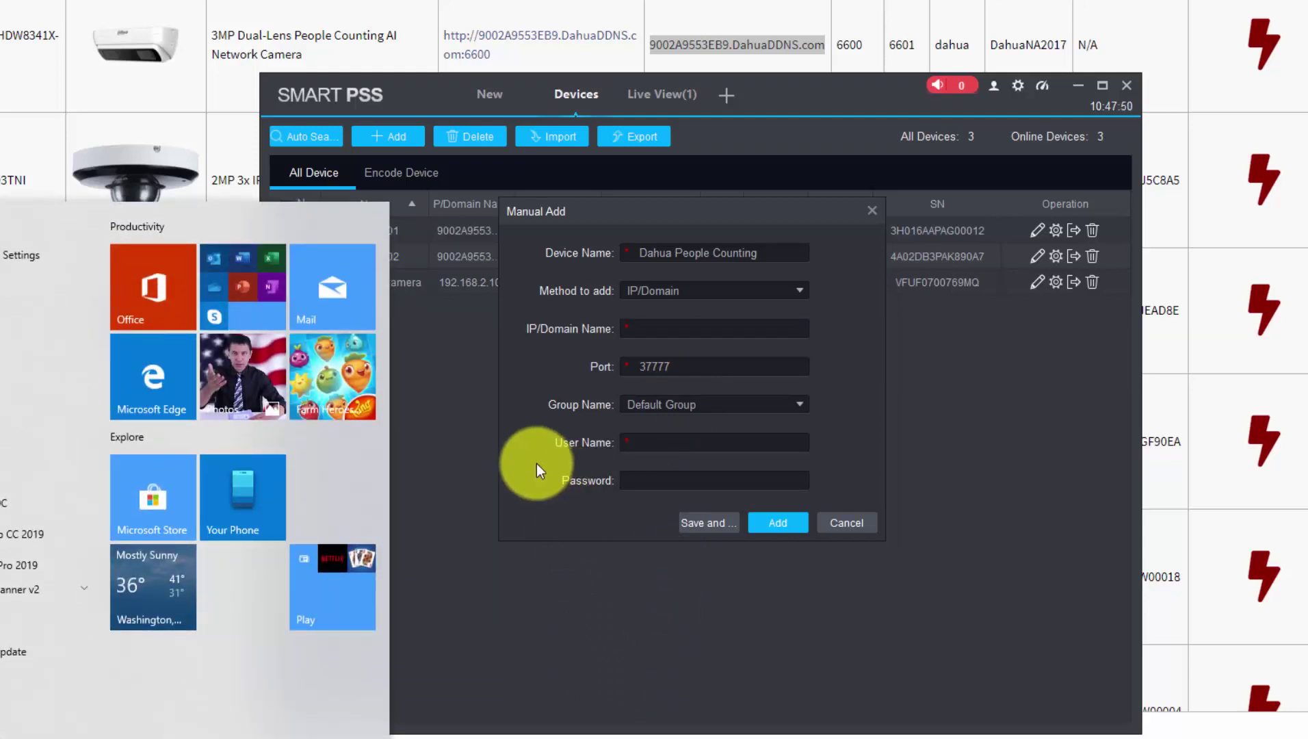
key(super+r)
click(6, 715)
right_click(522, 217)
click(583, 294)
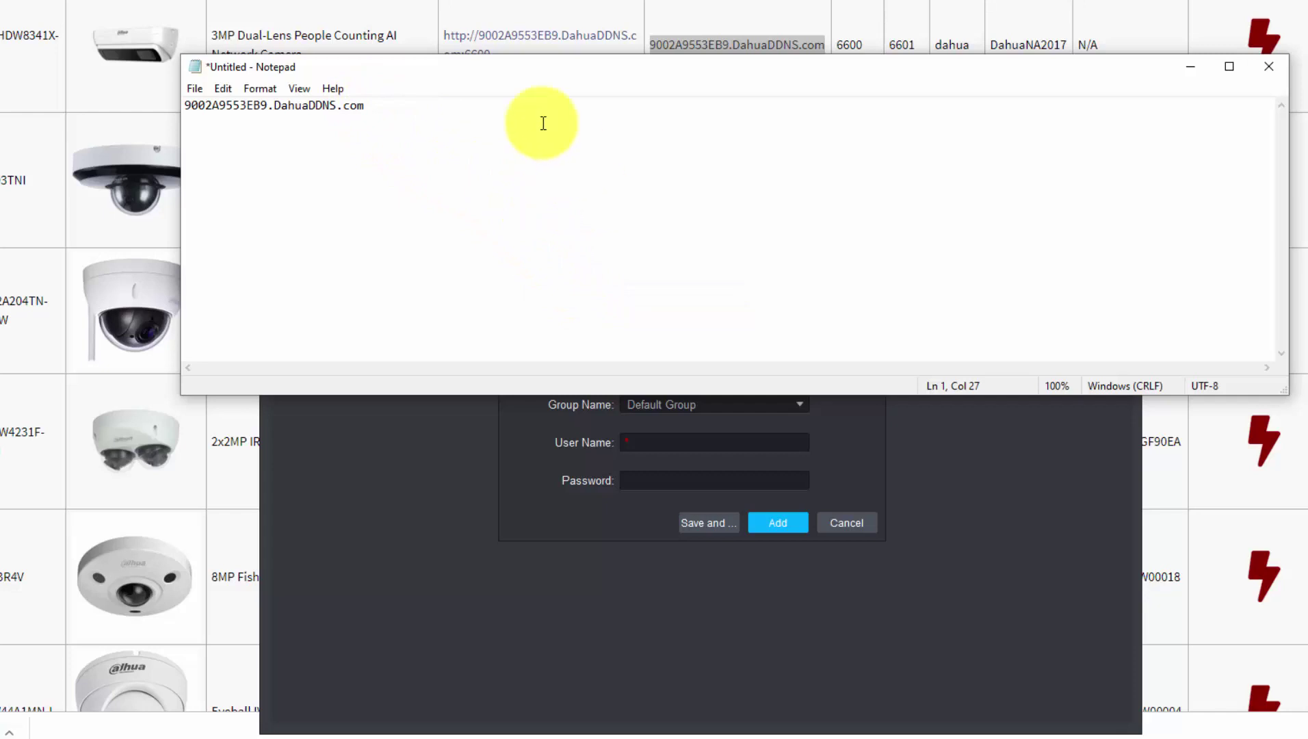
drag(369, 106, 182, 108)
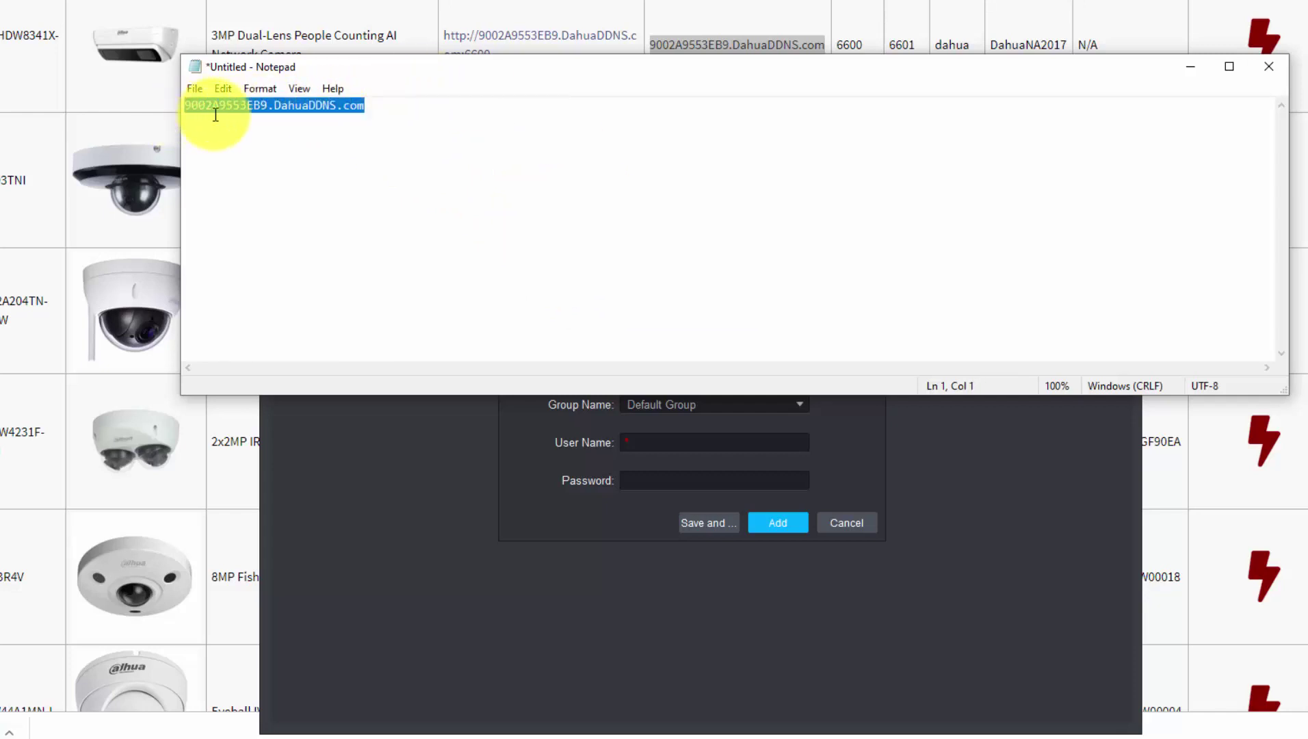
right_click(214, 114)
click(278, 170)
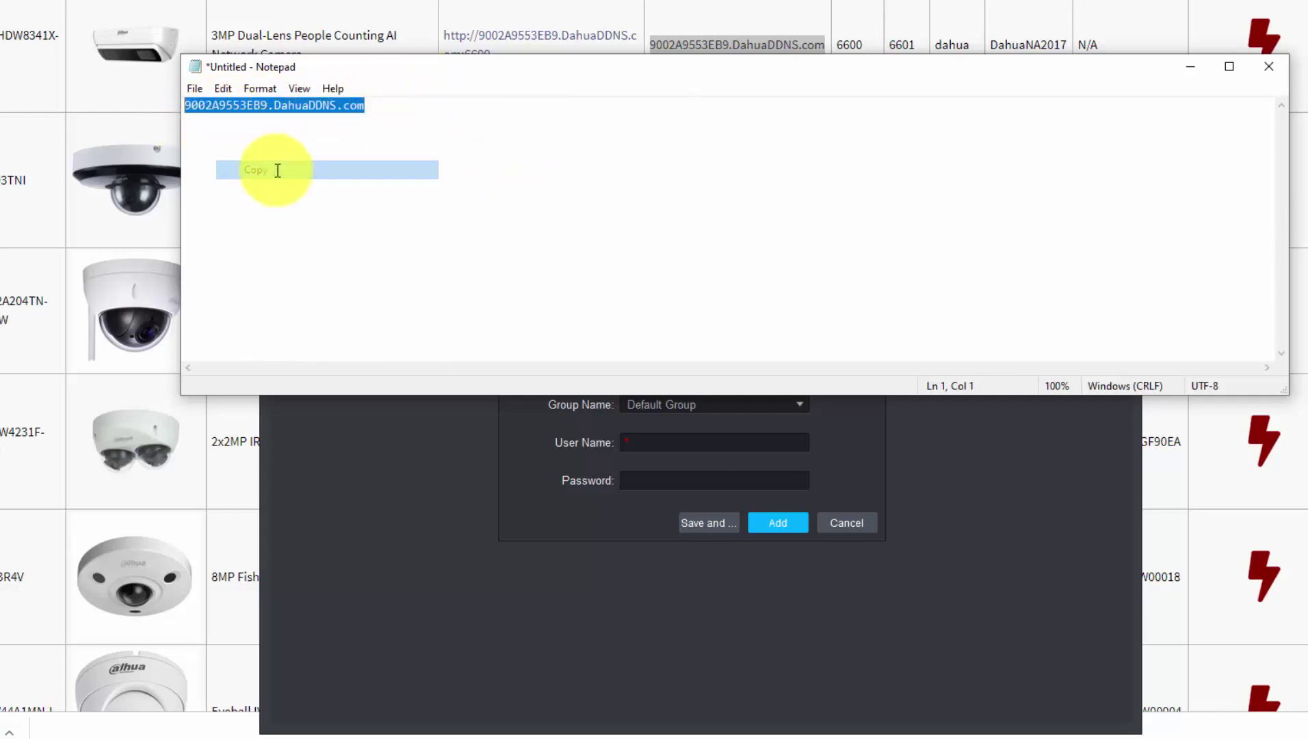
click(1190, 68)
Add the camera with the pasted domain, port 6601, user name dahua and the account password
right_click(670, 332)
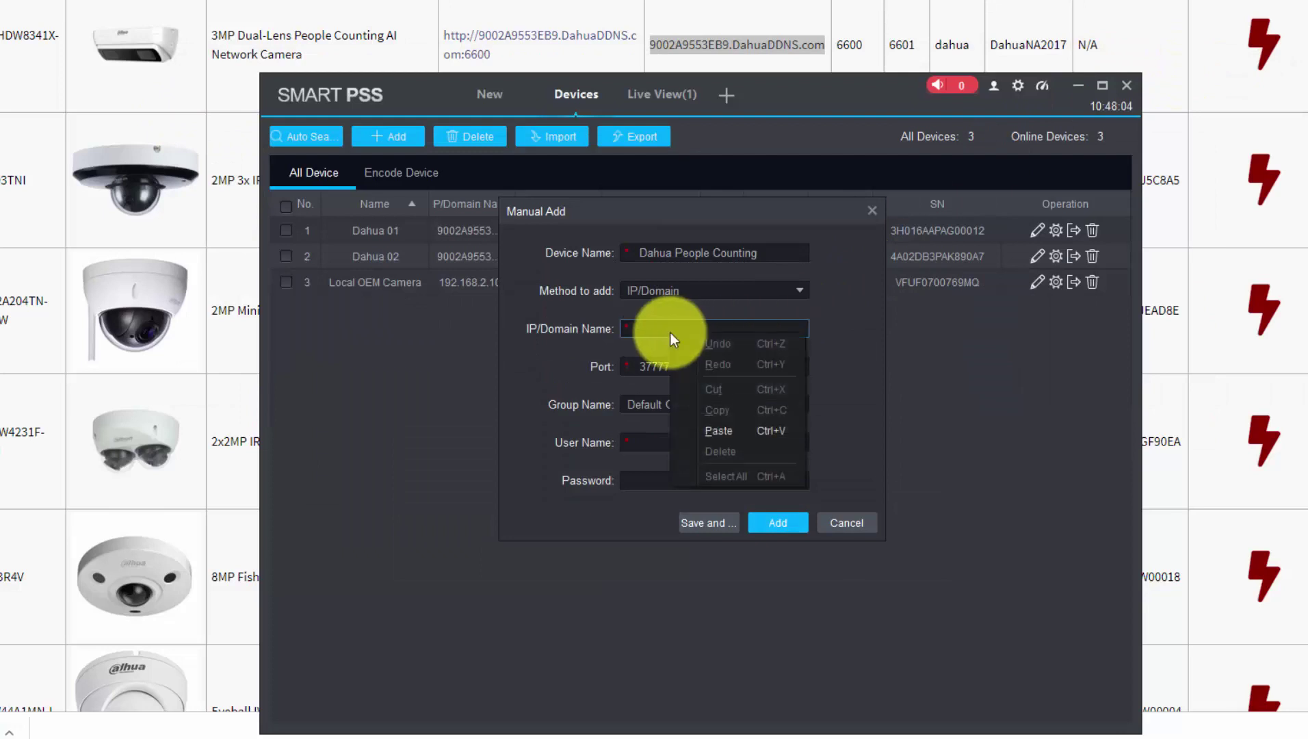
click(716, 430)
drag(683, 370, 601, 368)
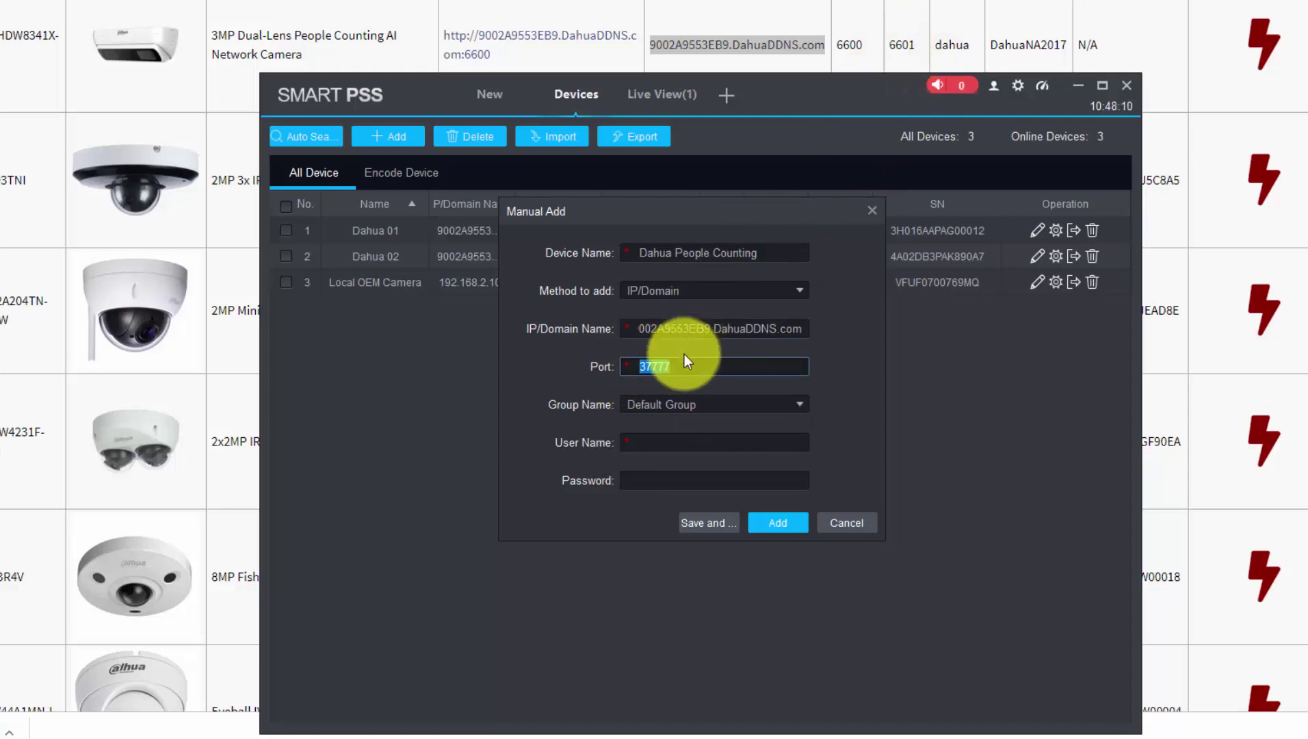
text(6601)
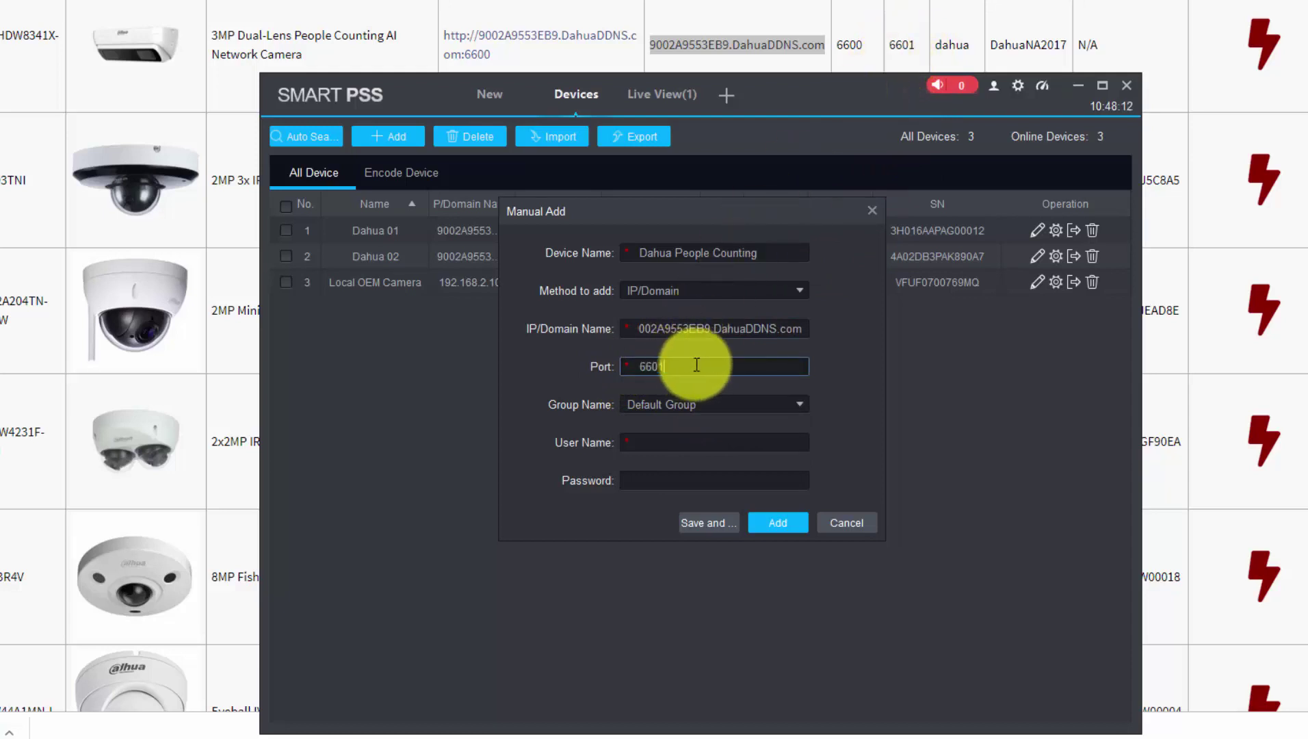
click(657, 443)
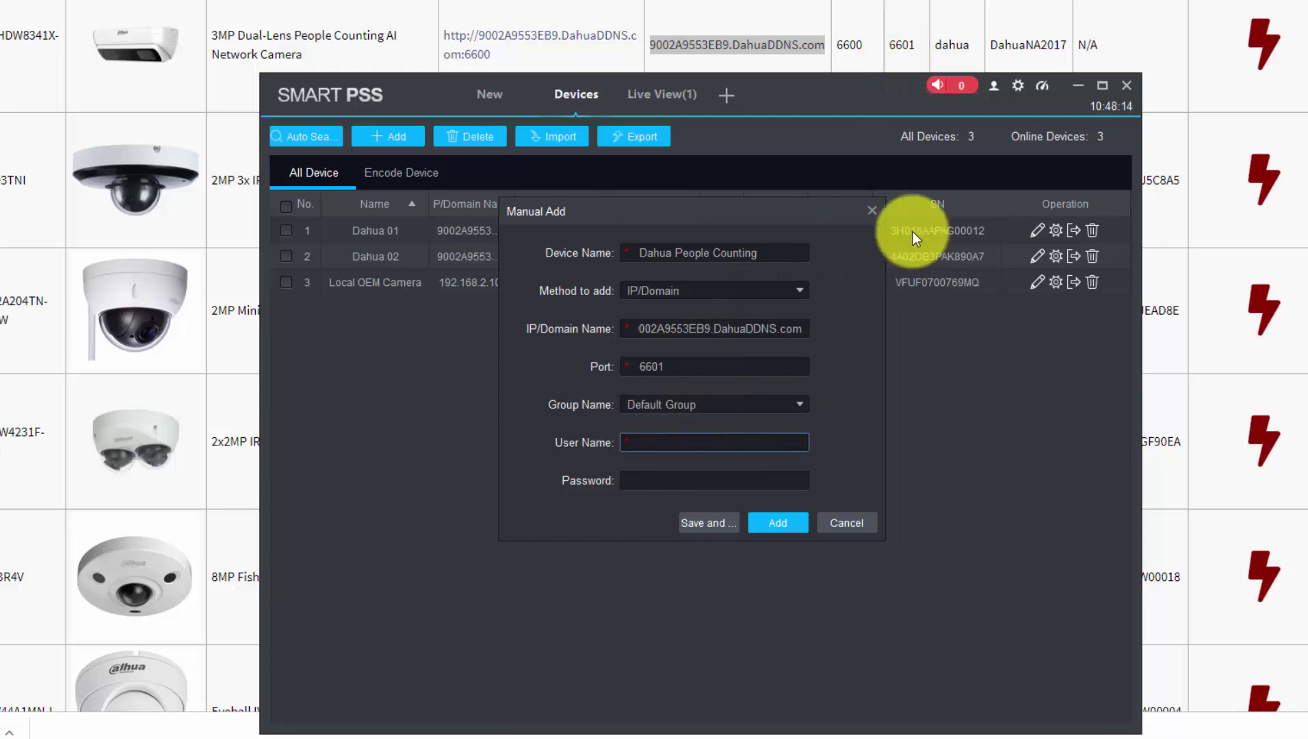
text(dahua)
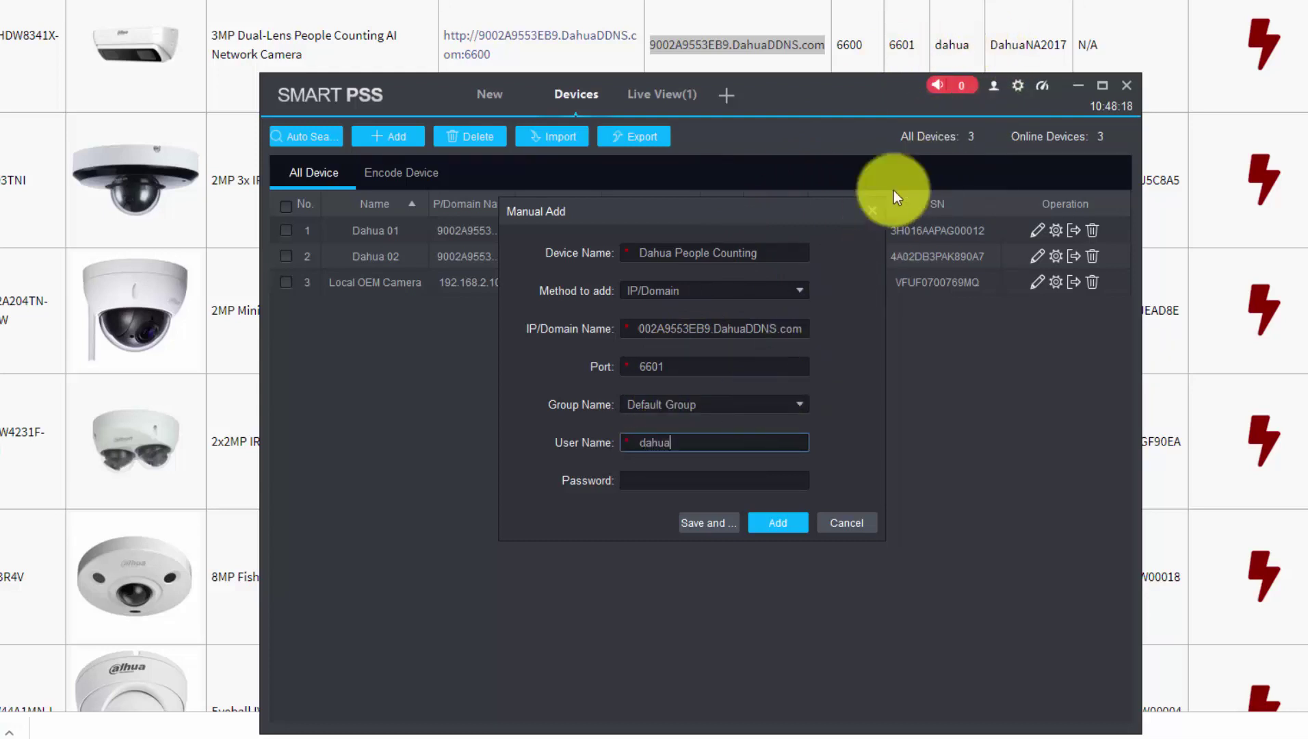
click(671, 483)
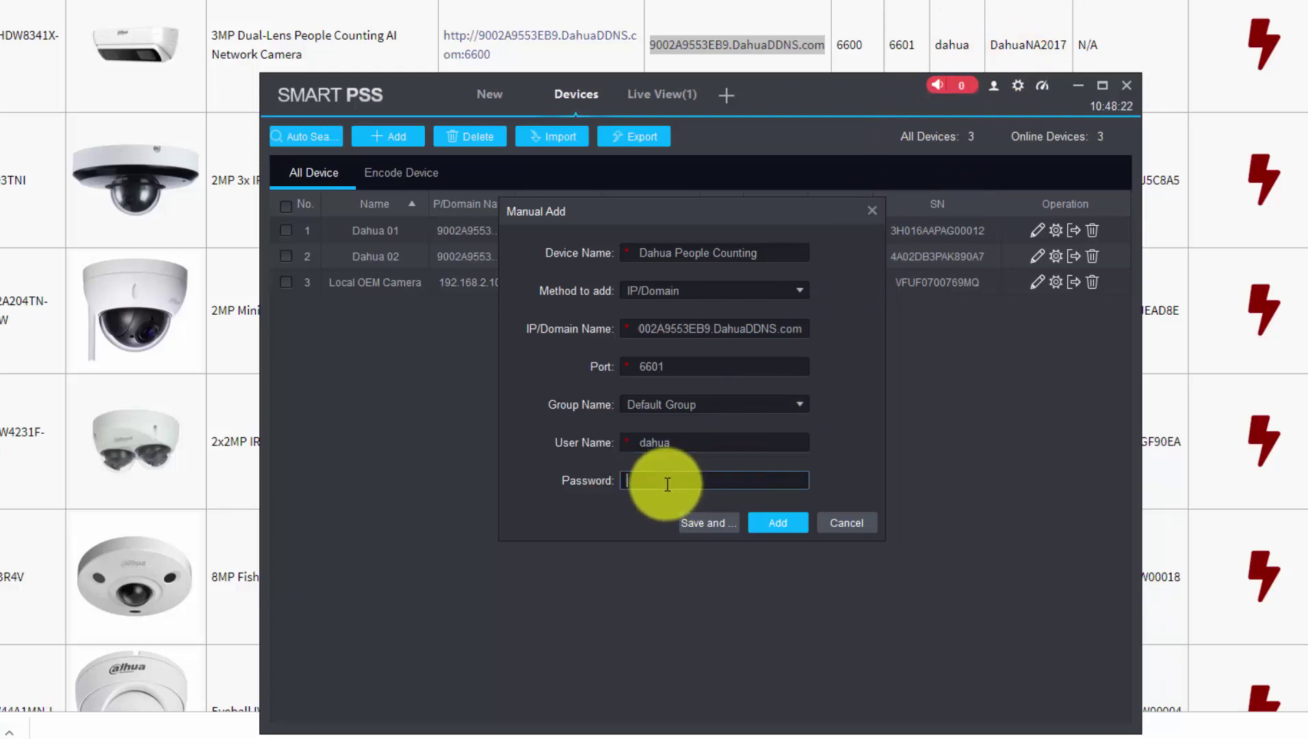
text(DahuaNA2017)
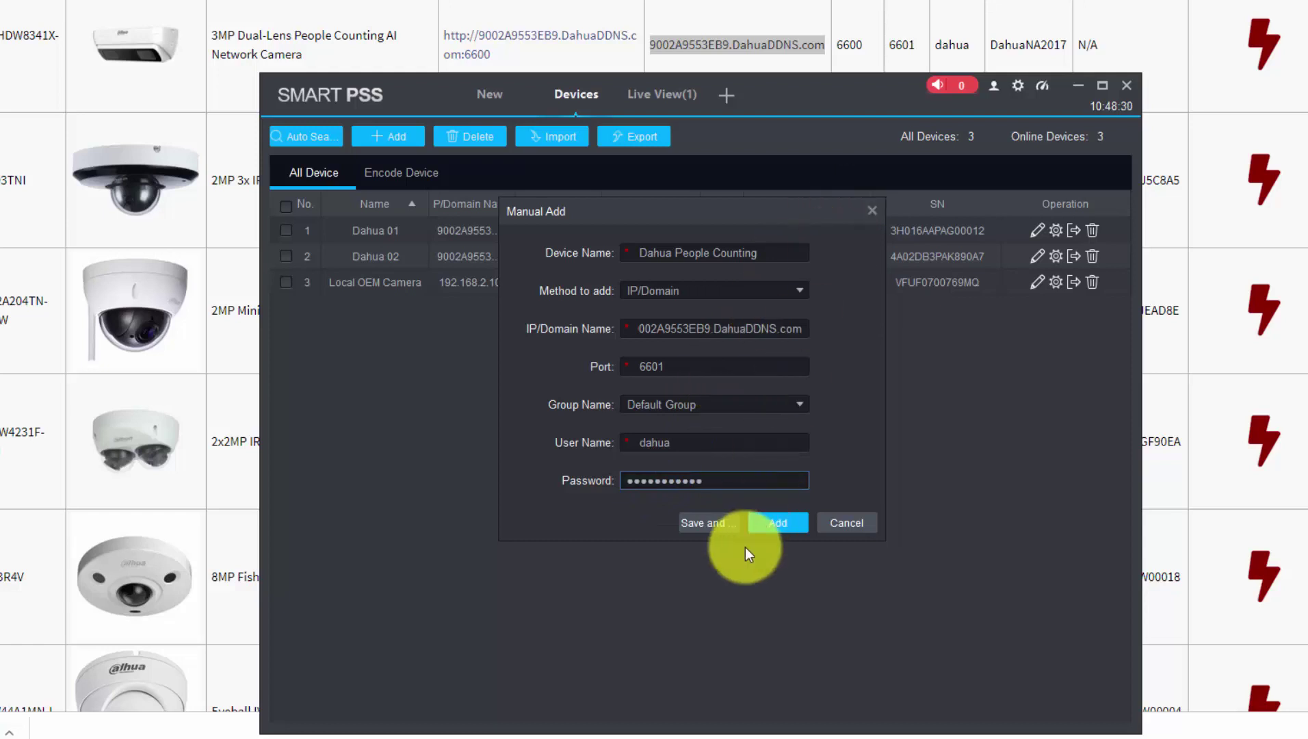
click(779, 524)
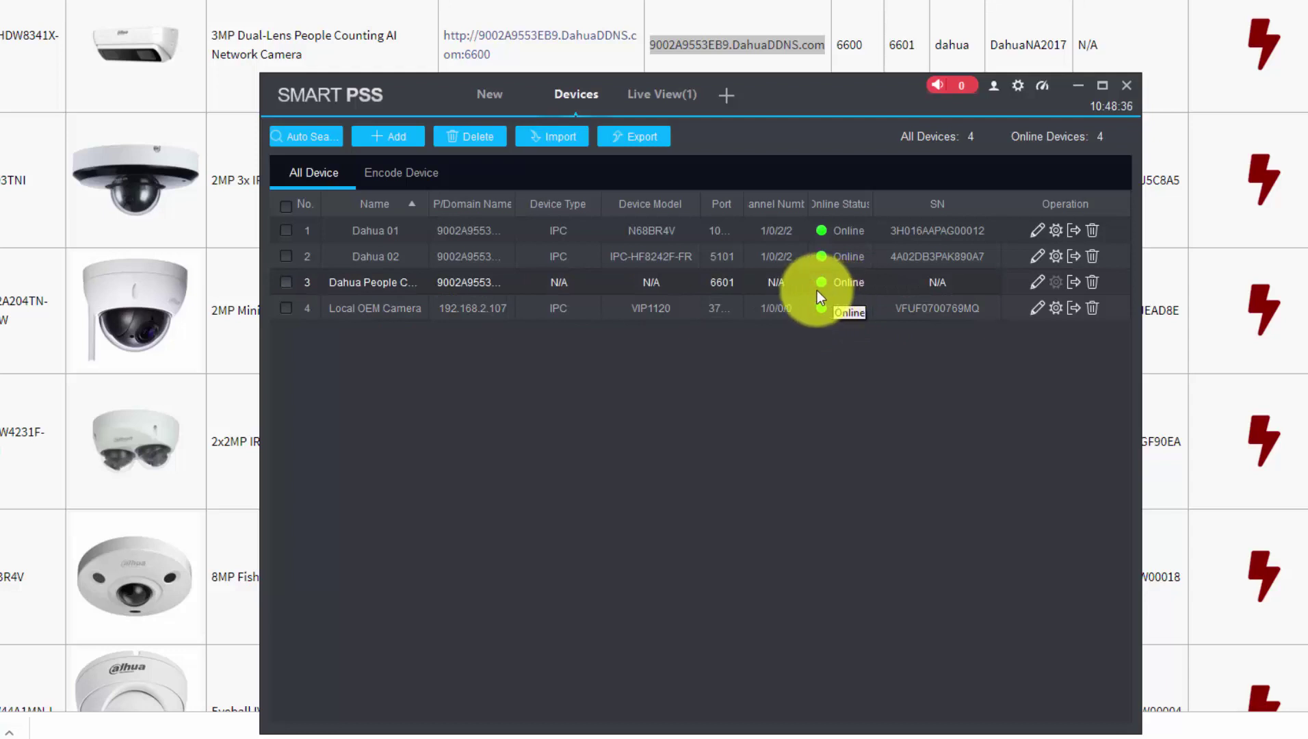
Place Dahua People Counting in the empty bottom-right Live View tile to complete the four-camera grid
click(659, 96)
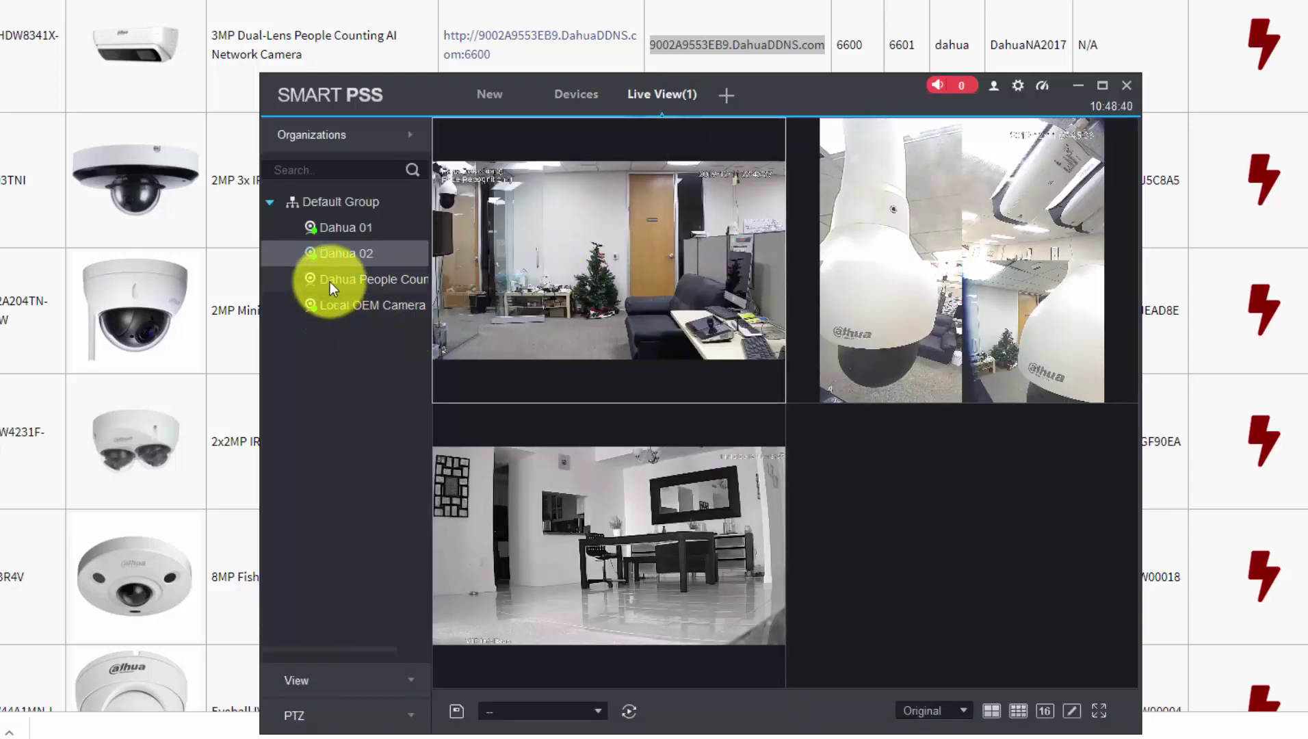
drag(330, 282, 920, 497)
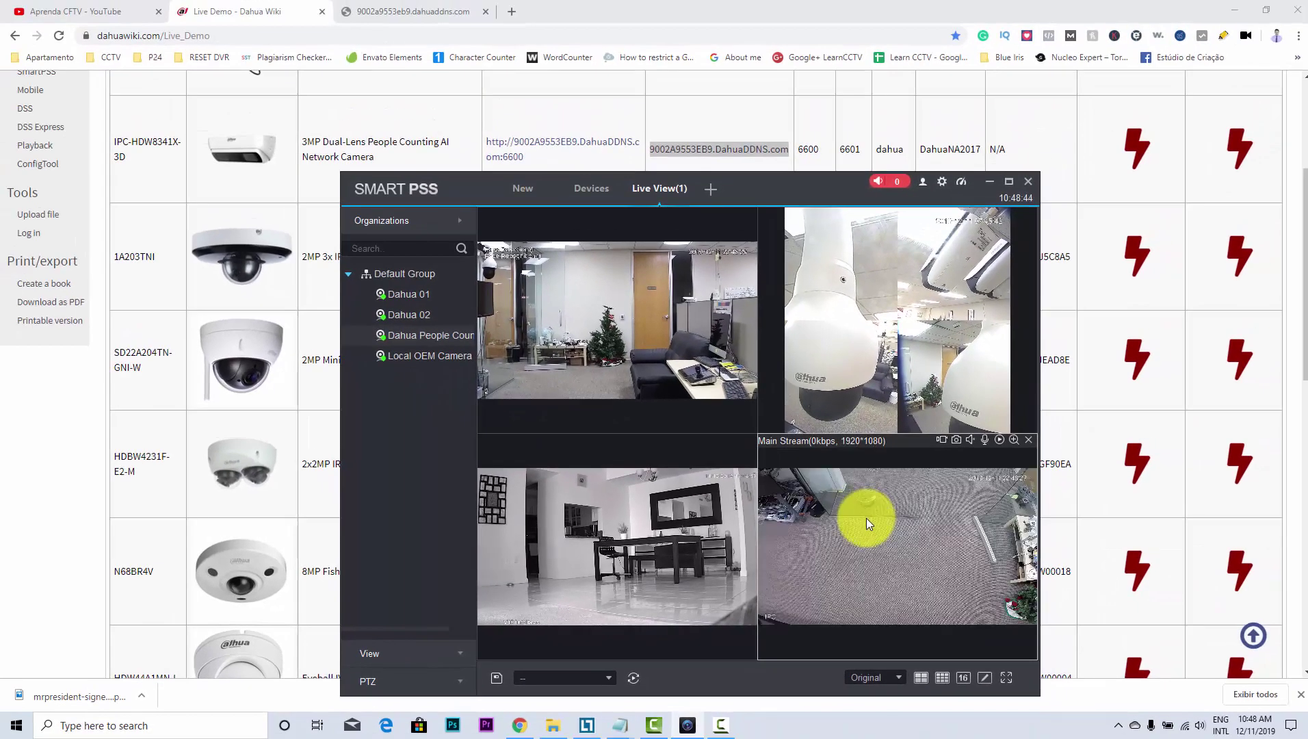
drag(735, 185, 713, 108)
mouse_move(852, 481)
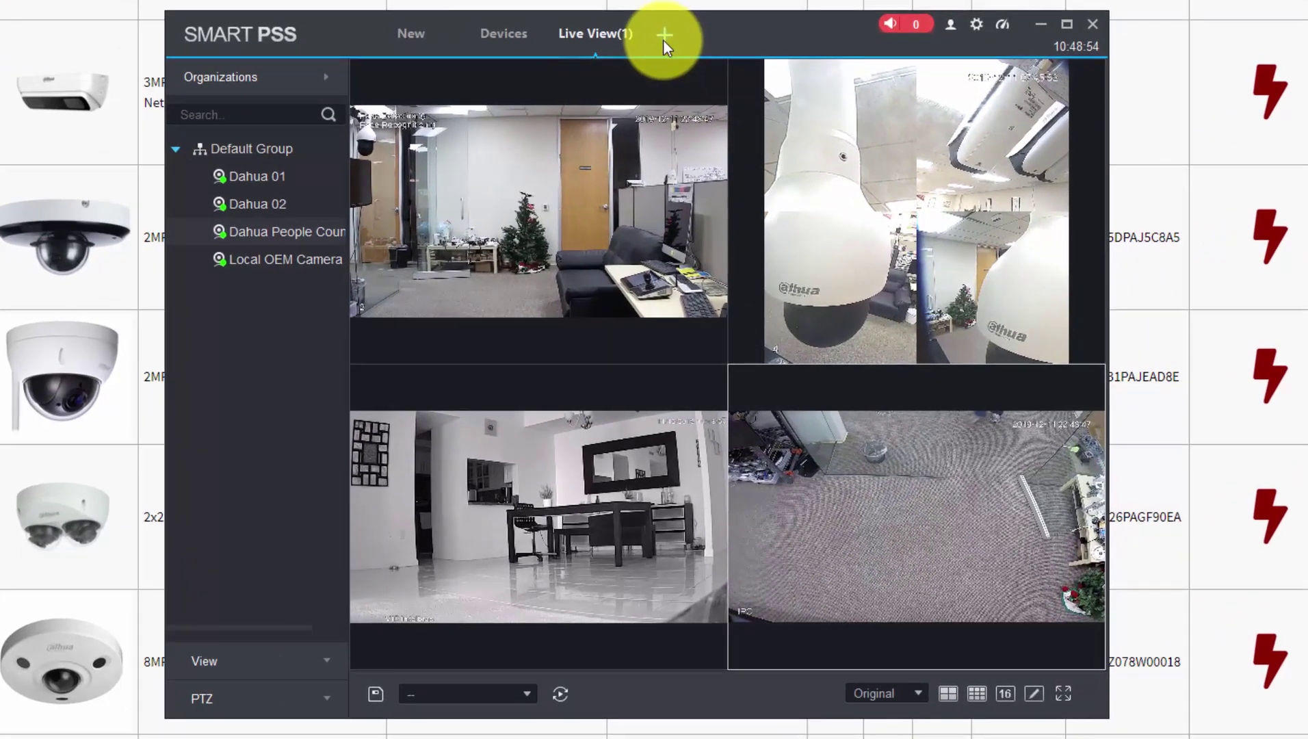
Toggle between Live View and the New module page, ending on New with its Configuration tools
click(663, 38)
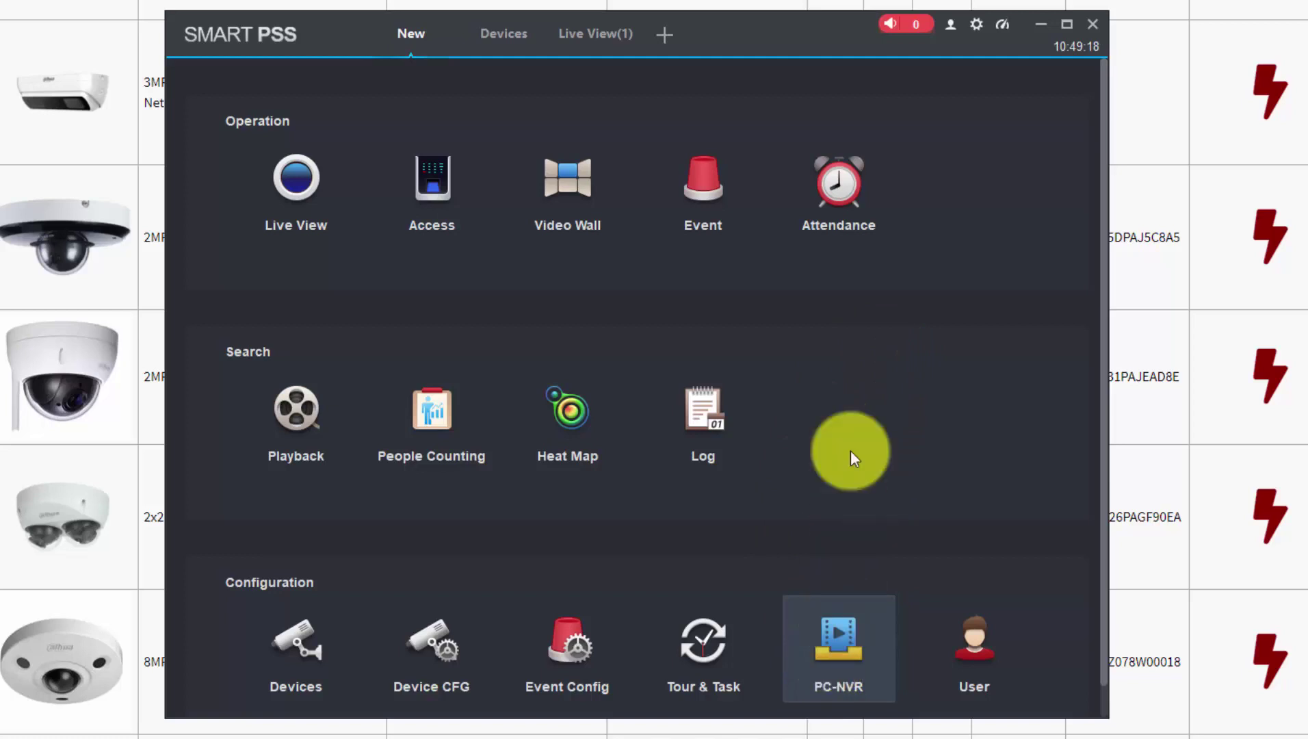
click(593, 32)
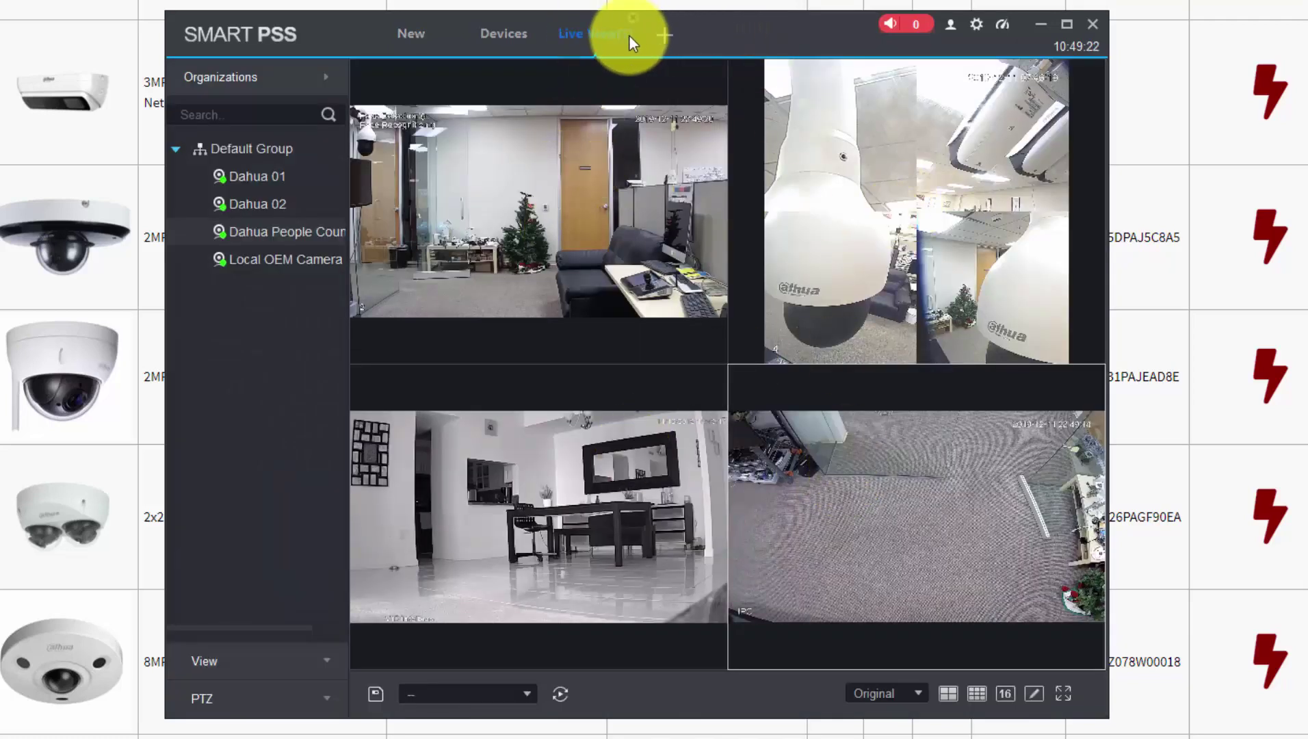
click(661, 35)
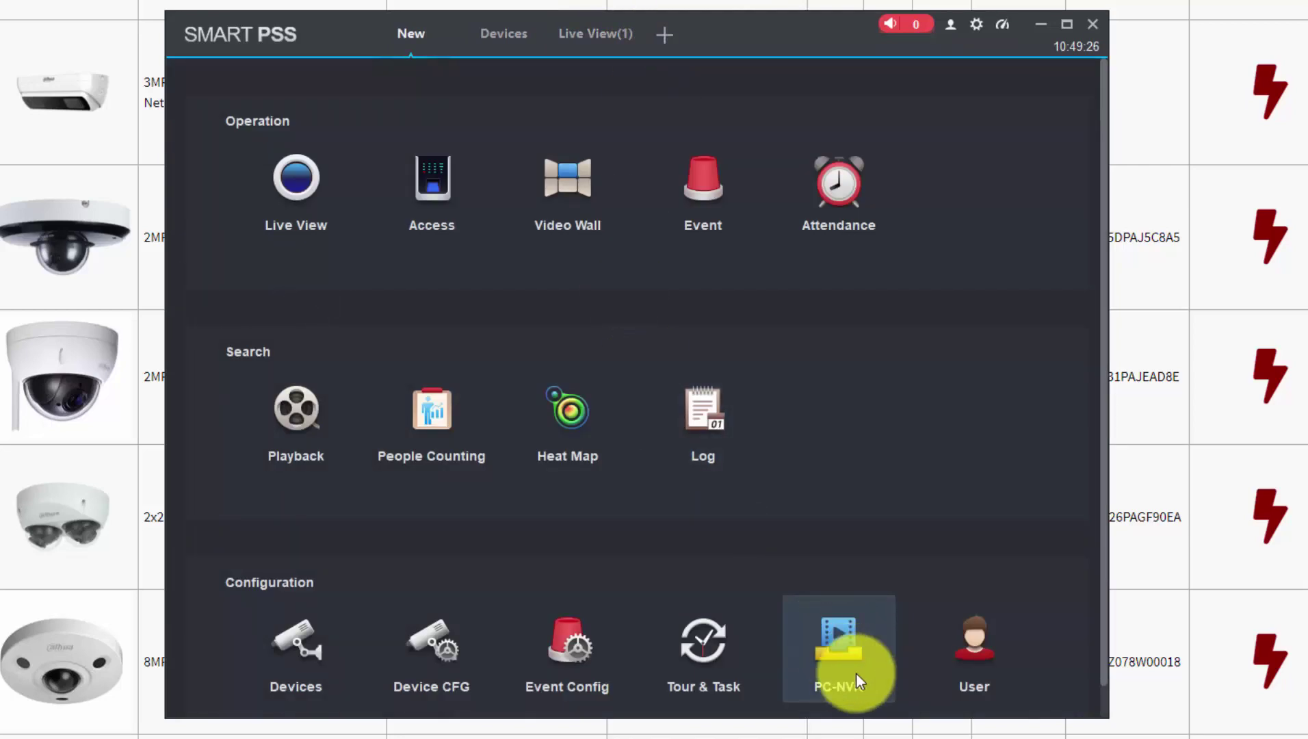
click(294, 688)
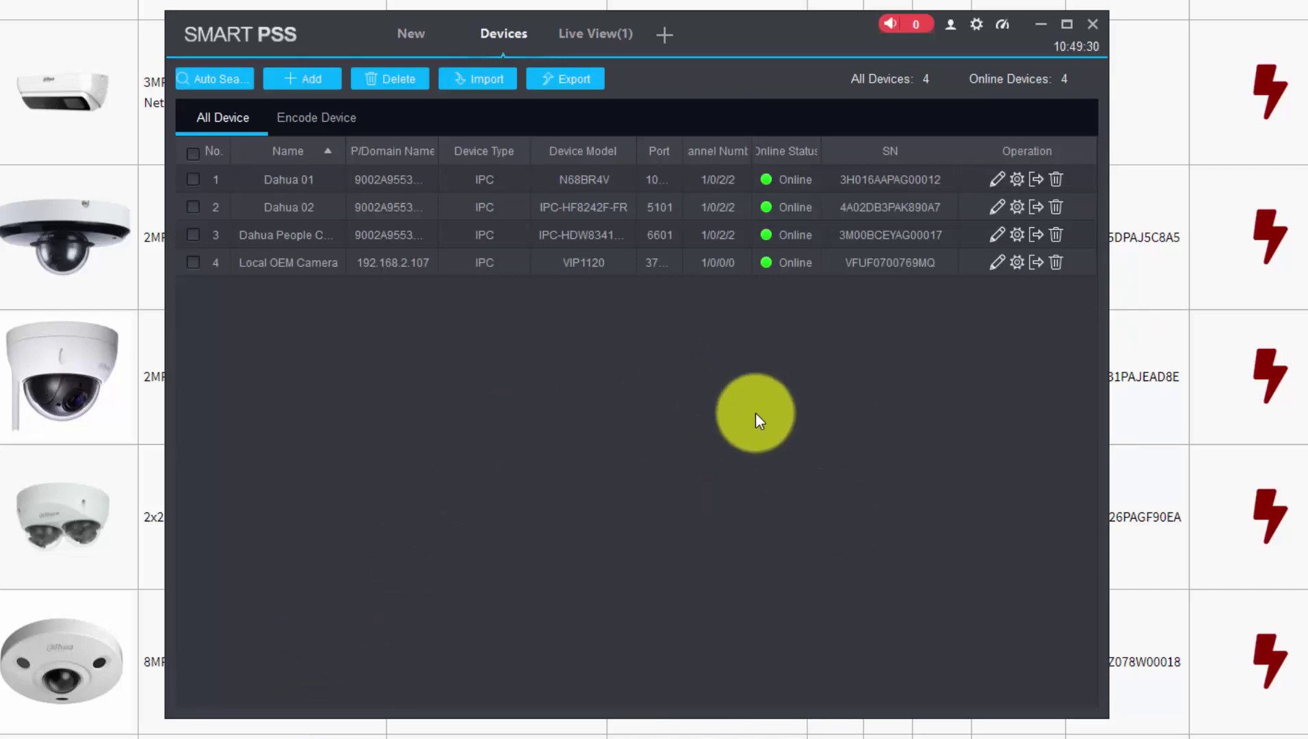
click(235, 86)
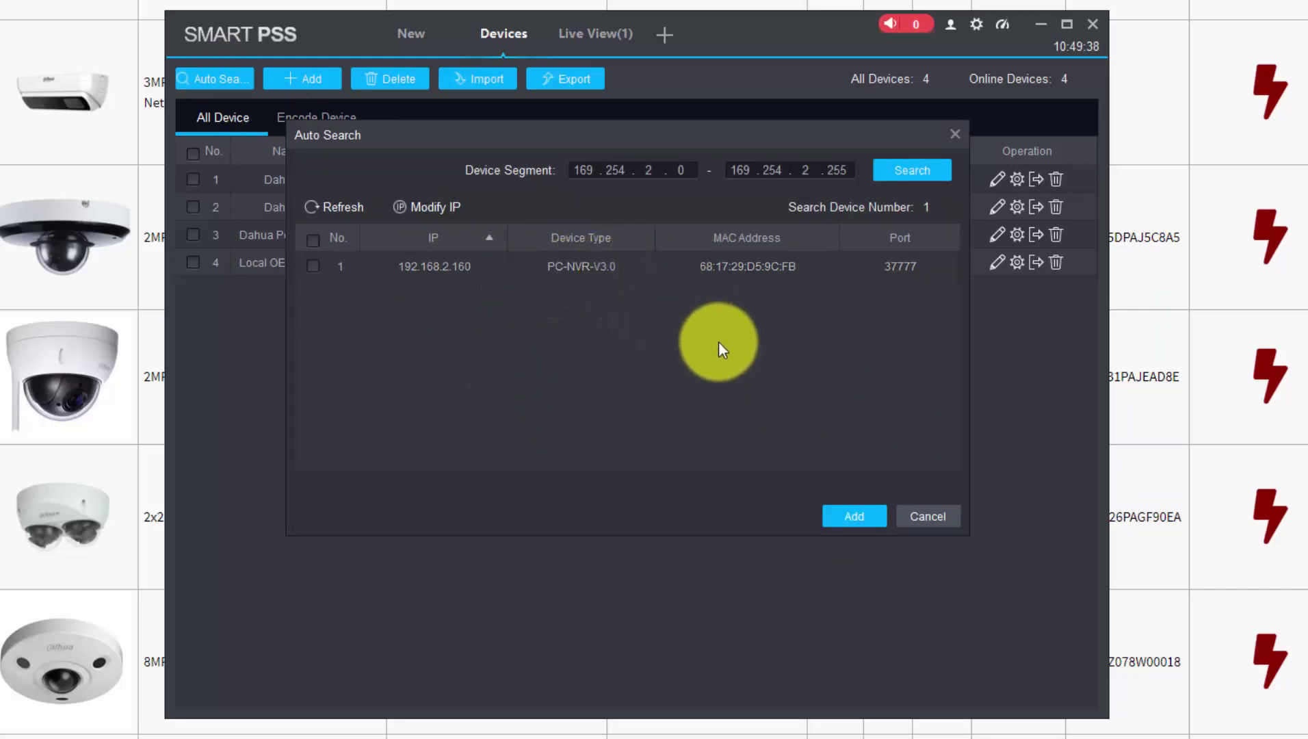
click(909, 516)
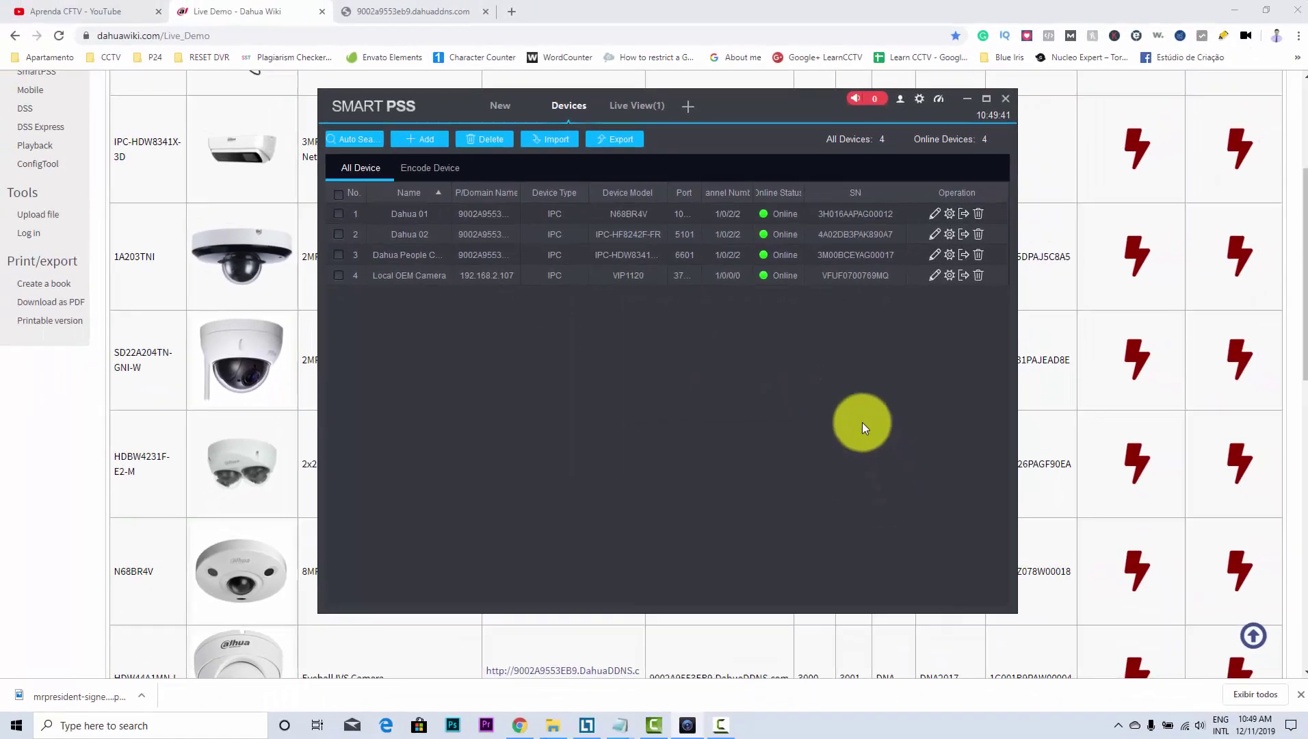
Switch to Live View(1) and check a feed's stream info across the four cameras
click(633, 104)
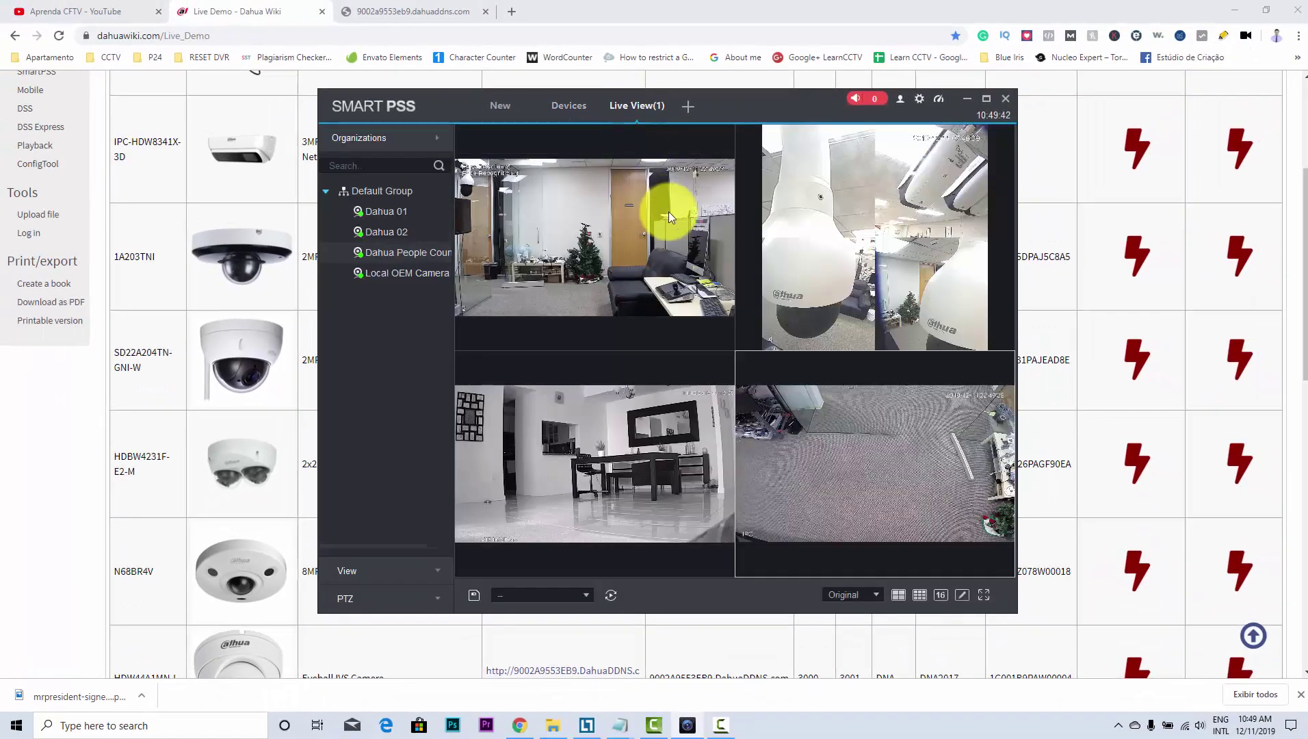
mouse_move(871, 240)
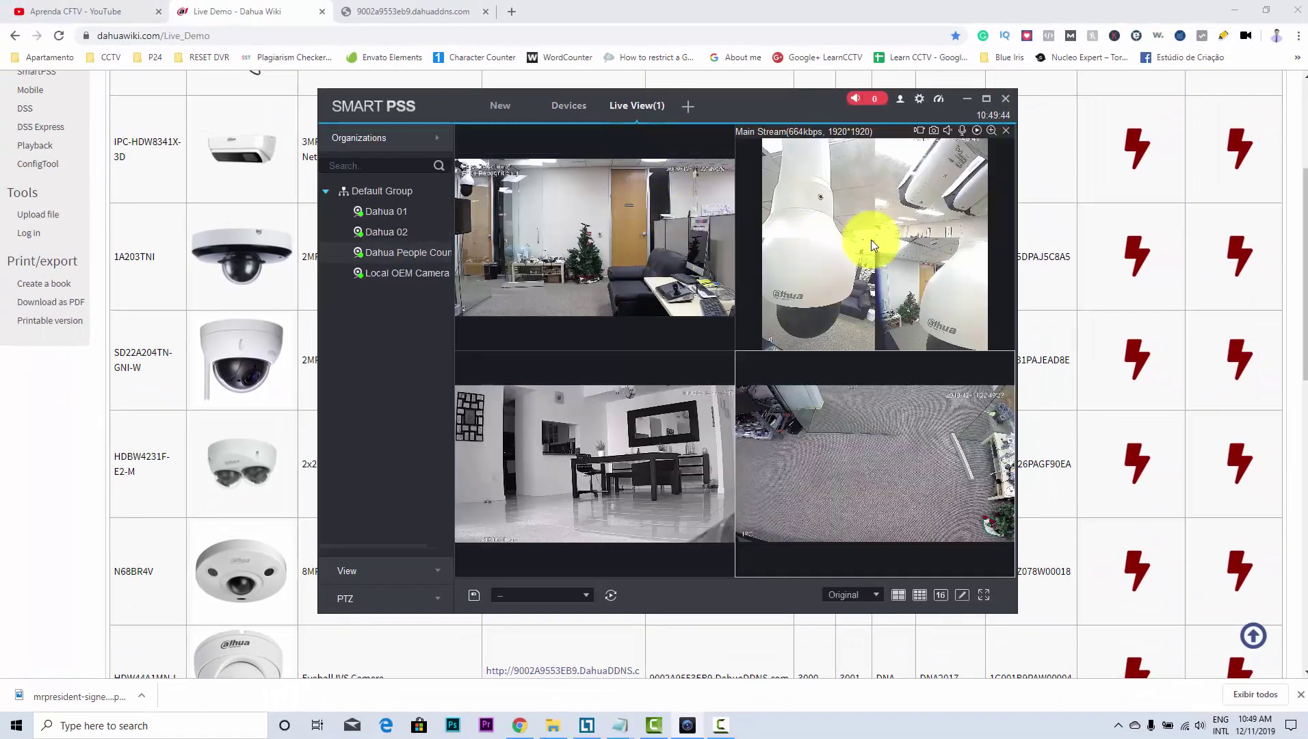